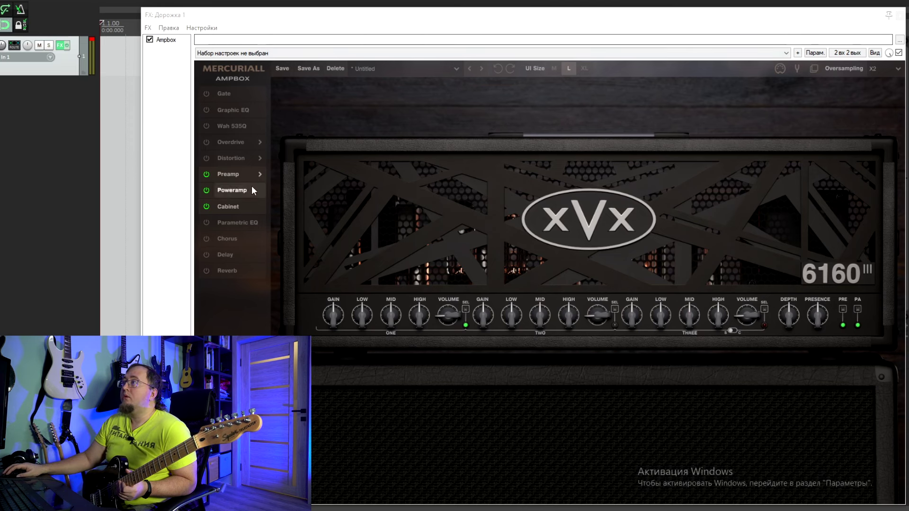
Try the Euphoria, Reaxis and Rectofire preamp models one after another to see each amplifier.
{"action": "left_click", "coordinate": [263, 176]}
{"action": "left_click", "coordinate": [301, 176]}
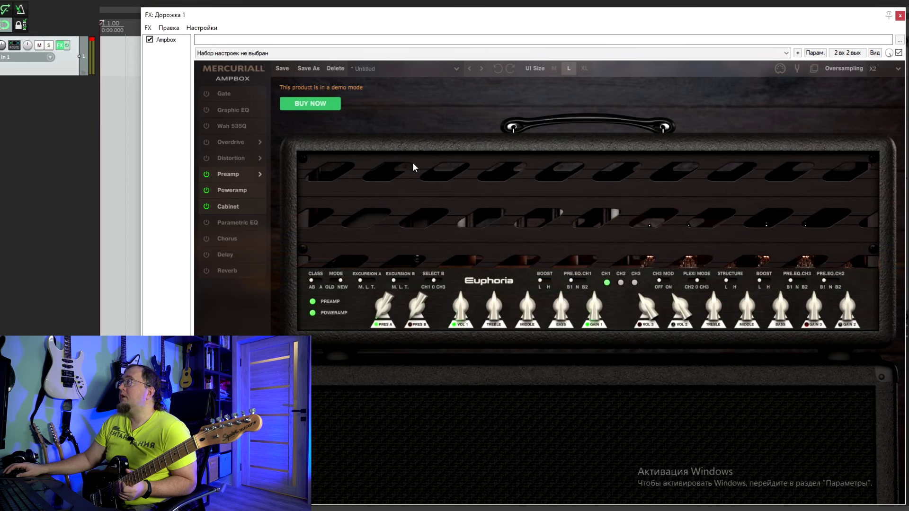
{"action": "left_click", "coordinate": [260, 175]}
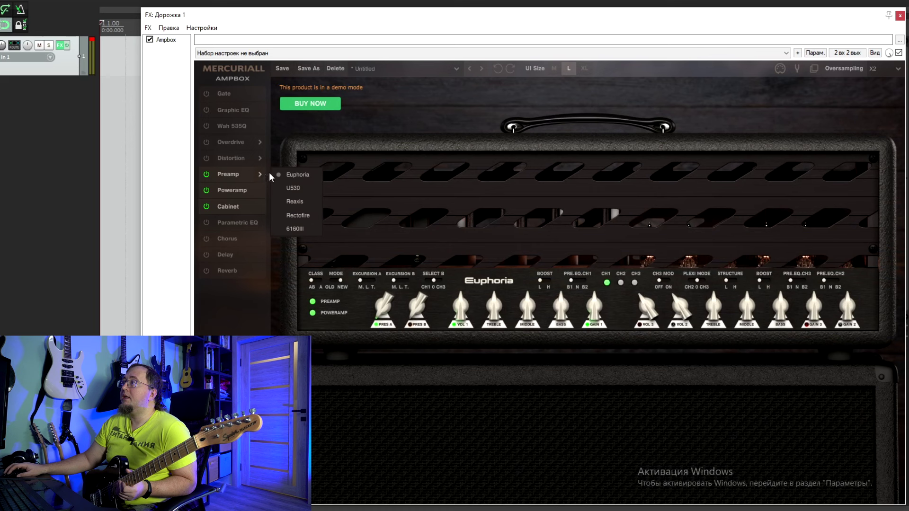
{"action": "left_click", "coordinate": [295, 202]}
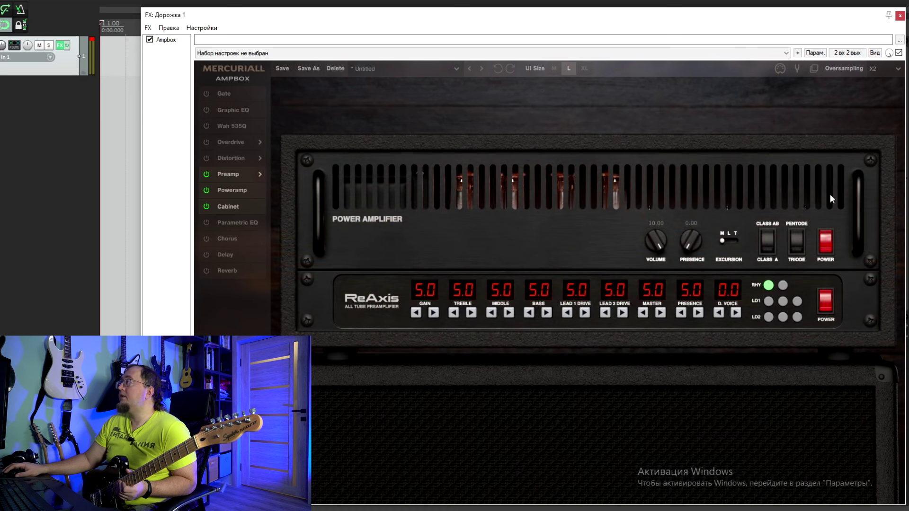
{"action": "left_click", "coordinate": [258, 174]}
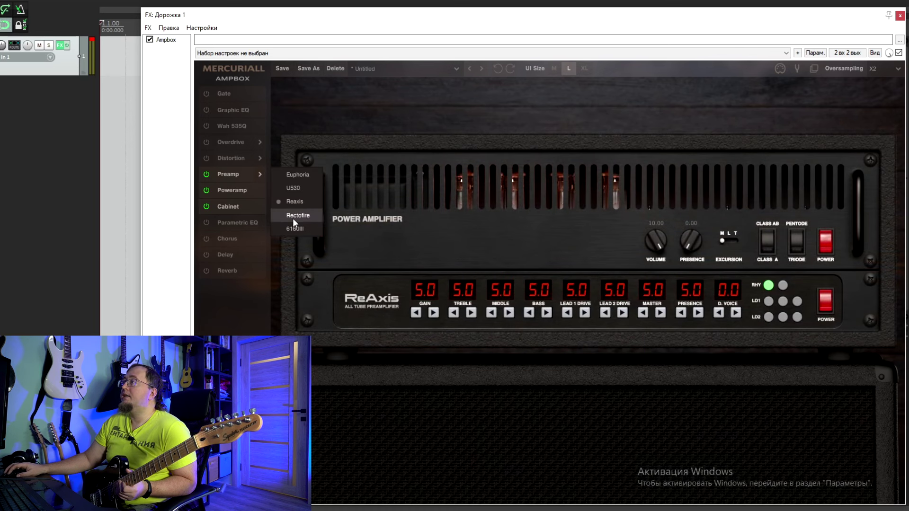
{"action": "left_click", "coordinate": [293, 219]}
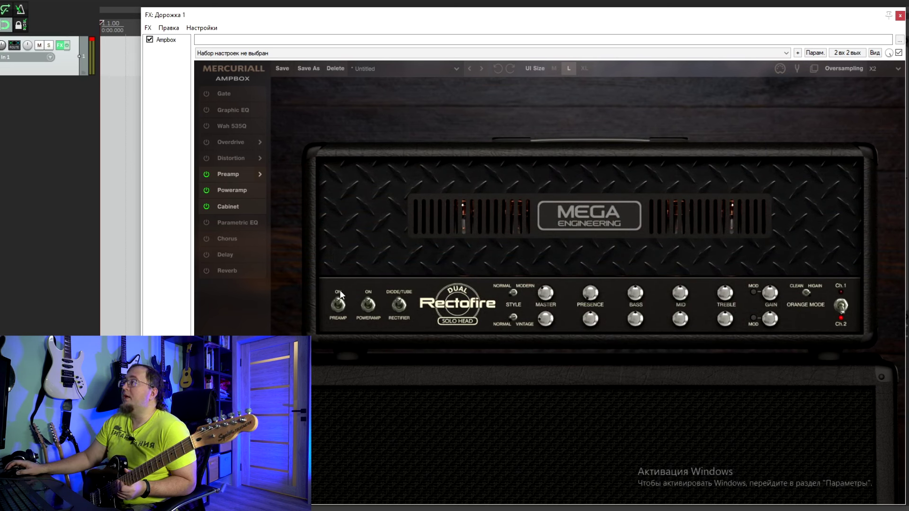
Briefly open and close the Cabinet settings, and set the preamp model to 6160III.
{"action": "left_click", "coordinate": [234, 206]}
{"action": "left_click", "coordinate": [234, 207]}
{"action": "left_click", "coordinate": [256, 175]}
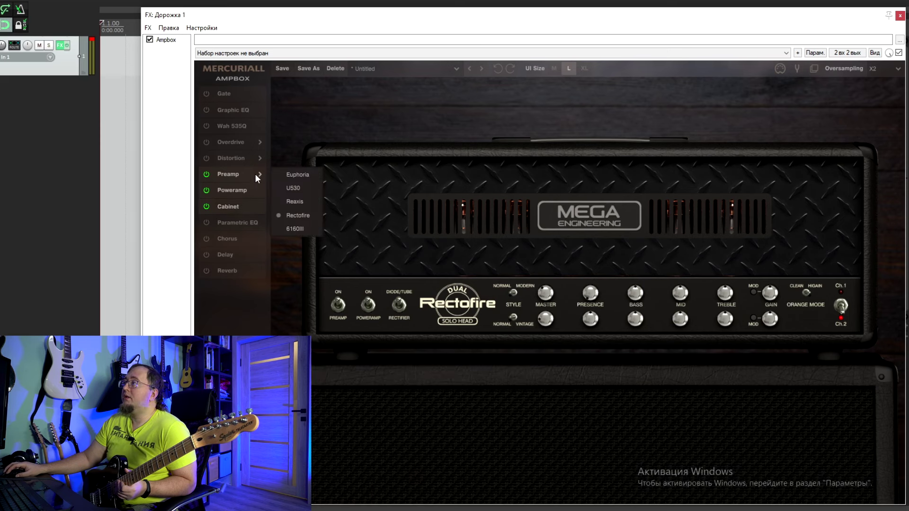
{"action": "left_click", "coordinate": [296, 228]}
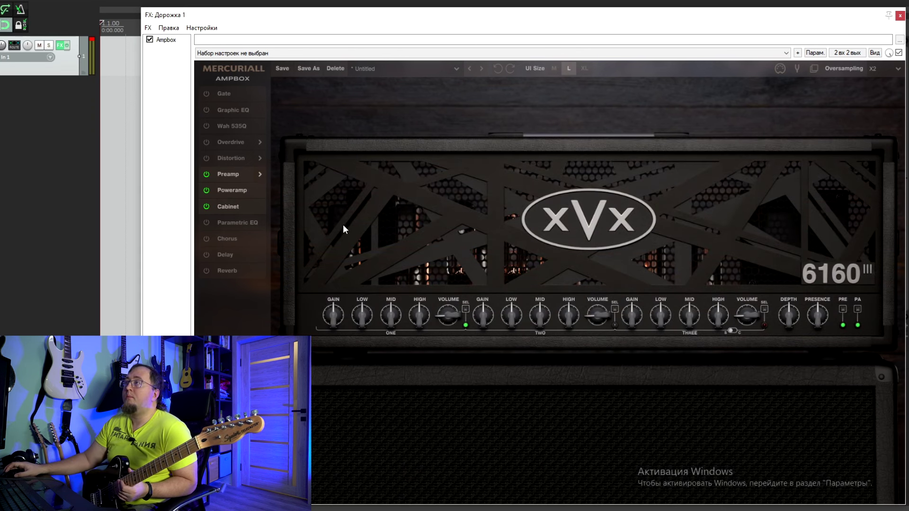
View the Noise Gate, Graphic EQ and Wah 535Q pedals one at a time, leaving them all closed.
{"action": "left_click", "coordinate": [248, 93]}
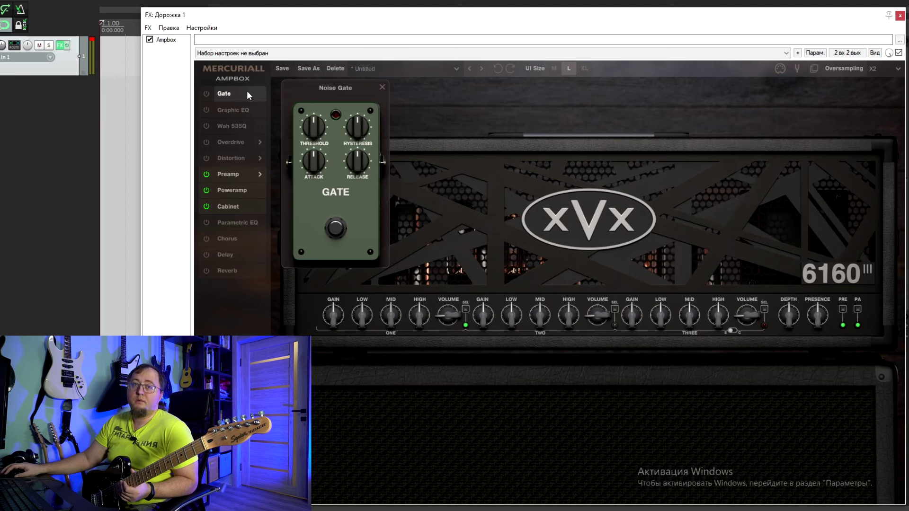
{"action": "left_click", "coordinate": [253, 109]}
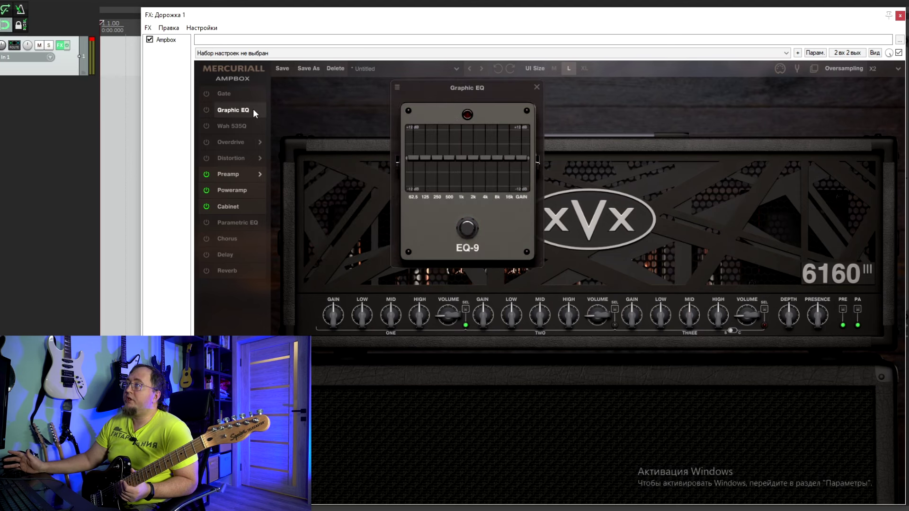
{"action": "left_click", "coordinate": [253, 109]}
{"action": "left_click", "coordinate": [237, 127]}
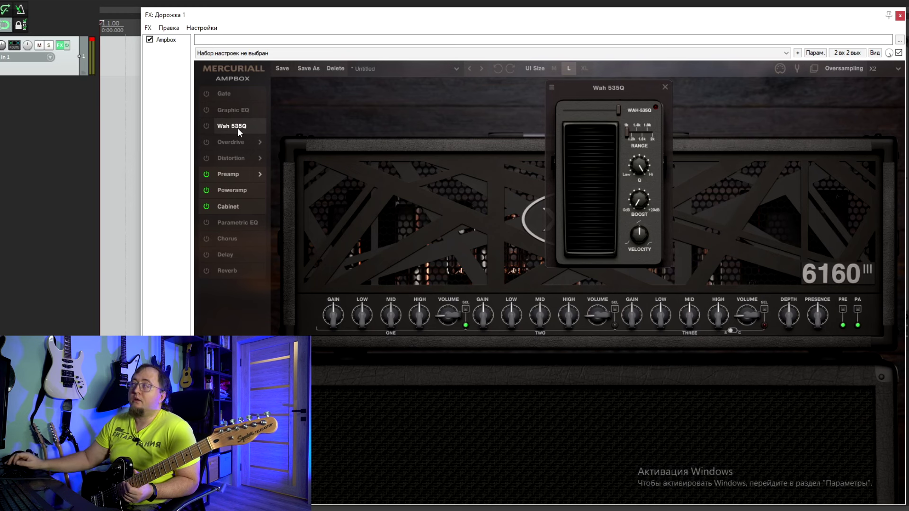
{"action": "left_click", "coordinate": [237, 128]}
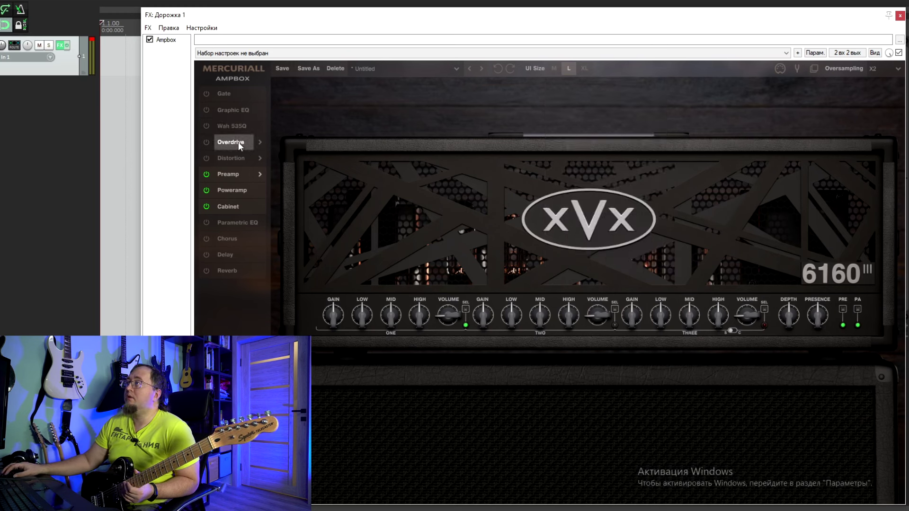
Show the Overdrive pedal, shift it slightly, and change its model to Greed Smasher.
{"action": "left_click", "coordinate": [238, 142]}
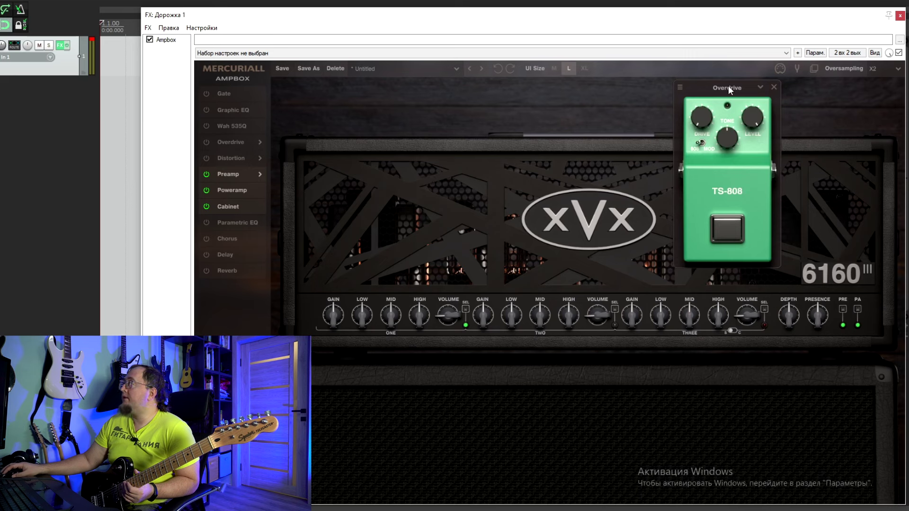
{"action": "left_click_drag", "start_coordinate": [729, 87], "coordinate": [712, 84]}
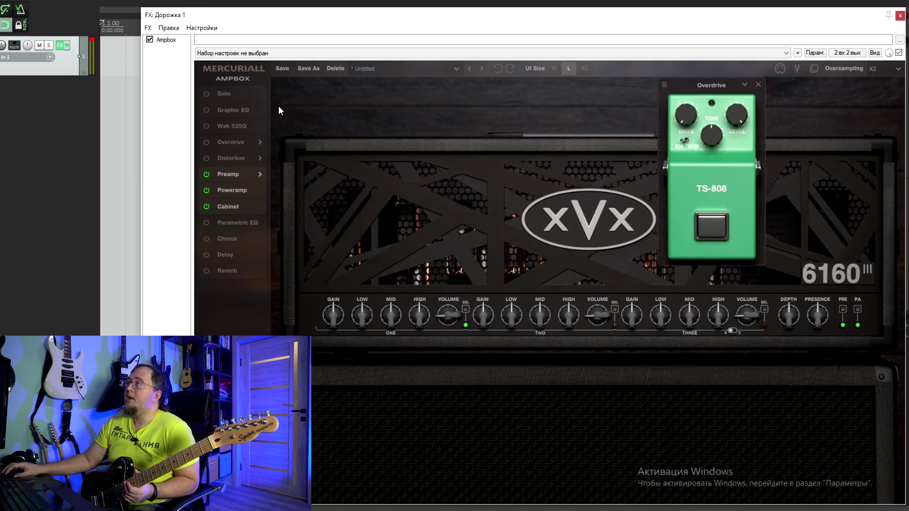
{"action": "left_click", "coordinate": [261, 143]}
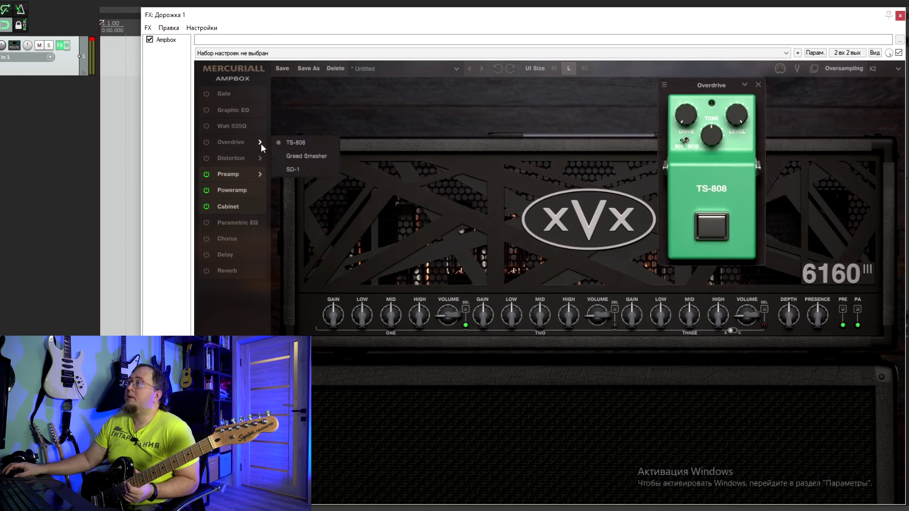
{"action": "left_click", "coordinate": [306, 157]}
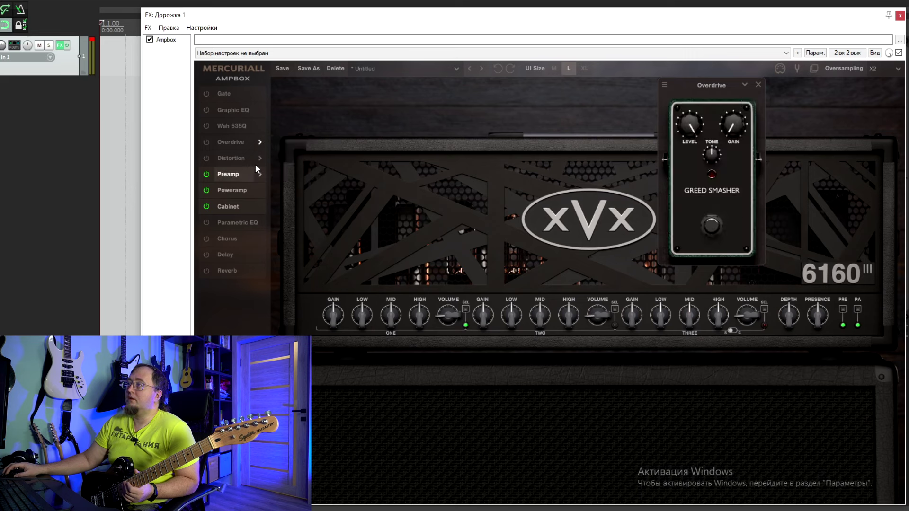
Set the overdrive model to SD-1, and view and close the Distortion pedal.
{"action": "left_click", "coordinate": [260, 143]}
{"action": "left_click", "coordinate": [283, 167]}
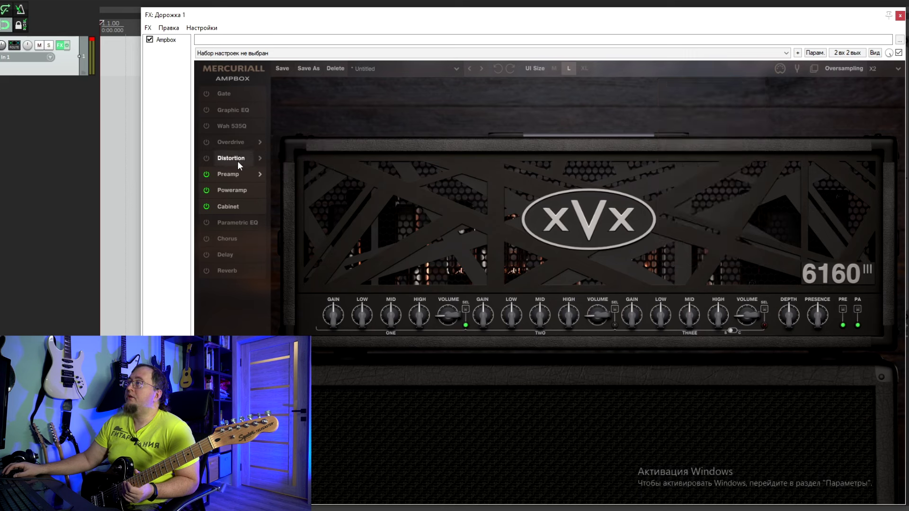
{"action": "mouse_move", "coordinate": [238, 159]}
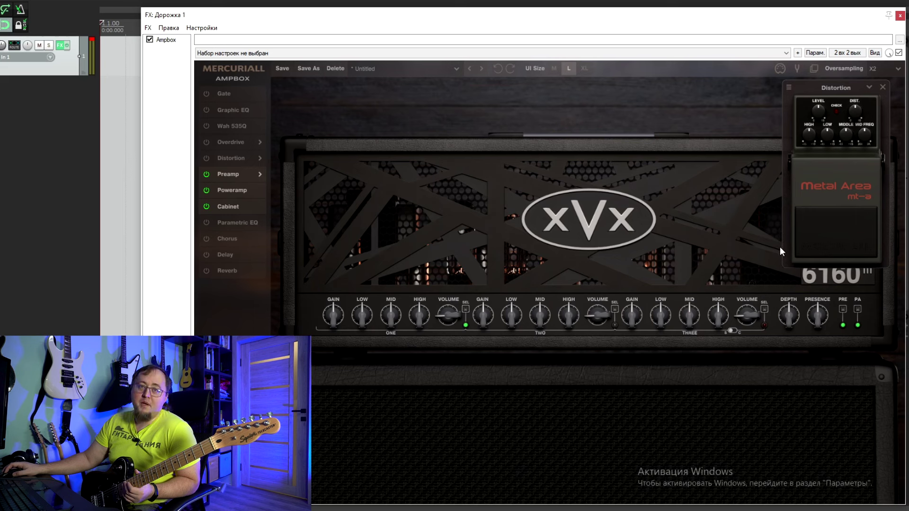
{"action": "left_click", "coordinate": [883, 87]}
Place the Parametric EQ and Graphic EQ side by side, look at the Graphic EQ presets, and close both.
{"action": "left_click", "coordinate": [236, 223]}
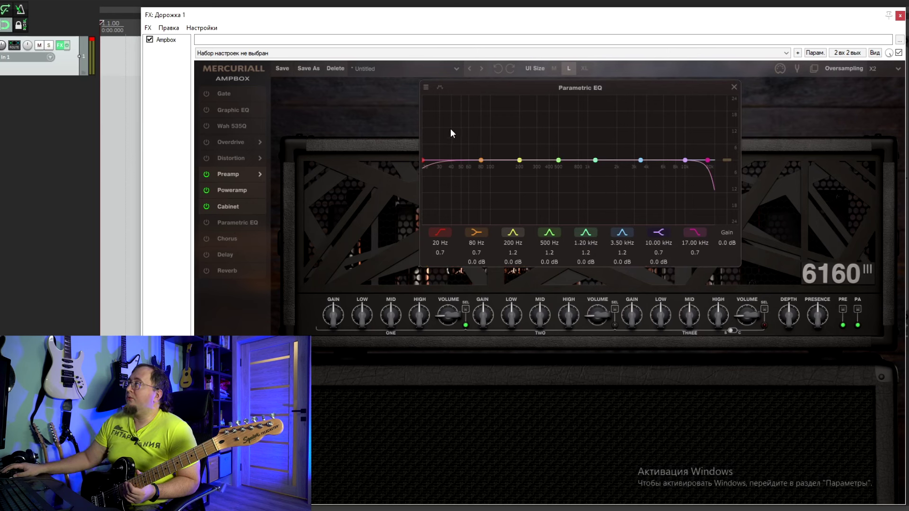
{"action": "left_click_drag", "start_coordinate": [471, 87], "coordinate": [615, 89]}
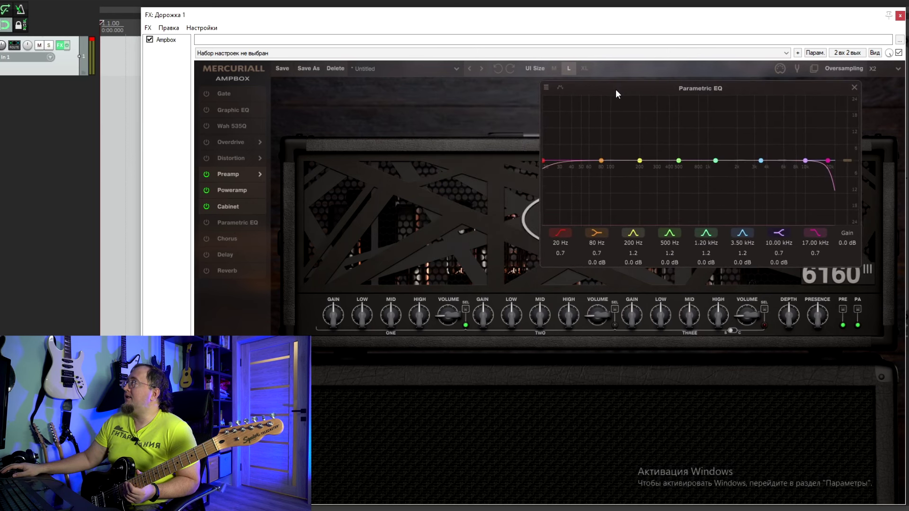
{"action": "left_click", "coordinate": [253, 112]}
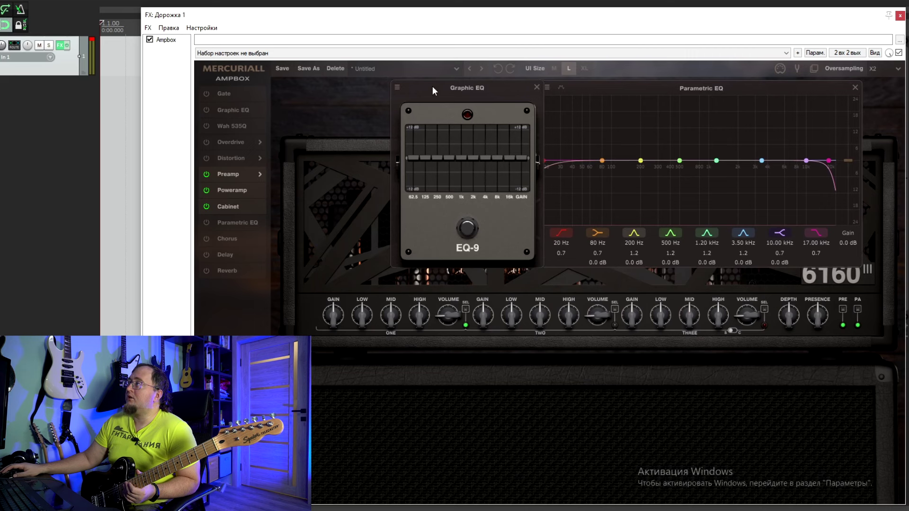
{"action": "left_click_drag", "start_coordinate": [433, 86], "coordinate": [330, 89]}
{"action": "left_click", "coordinate": [294, 87]}
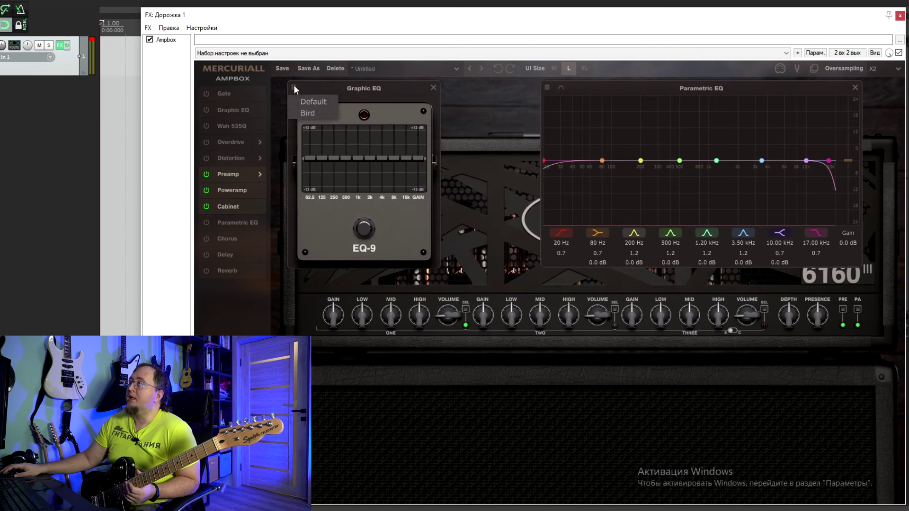
{"action": "left_click", "coordinate": [324, 89]}
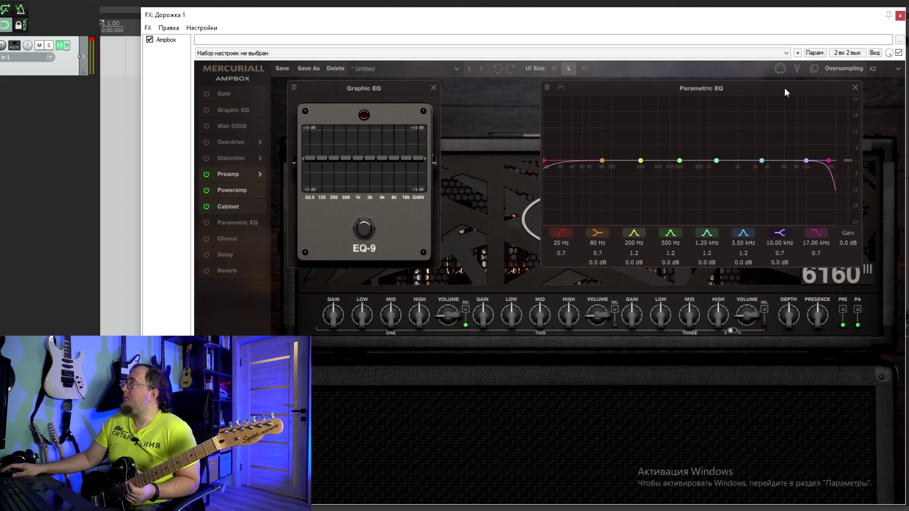
{"action": "left_click", "coordinate": [853, 88]}
{"action": "left_click", "coordinate": [433, 88]}
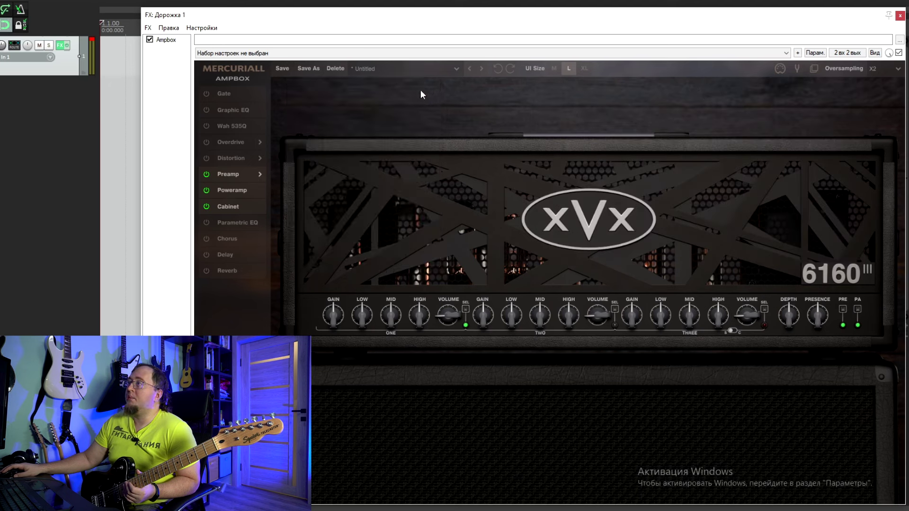
Show the Chorus, Delay and Reverb pedals side by side for viewing, and close all three.
{"action": "left_click", "coordinate": [229, 238]}
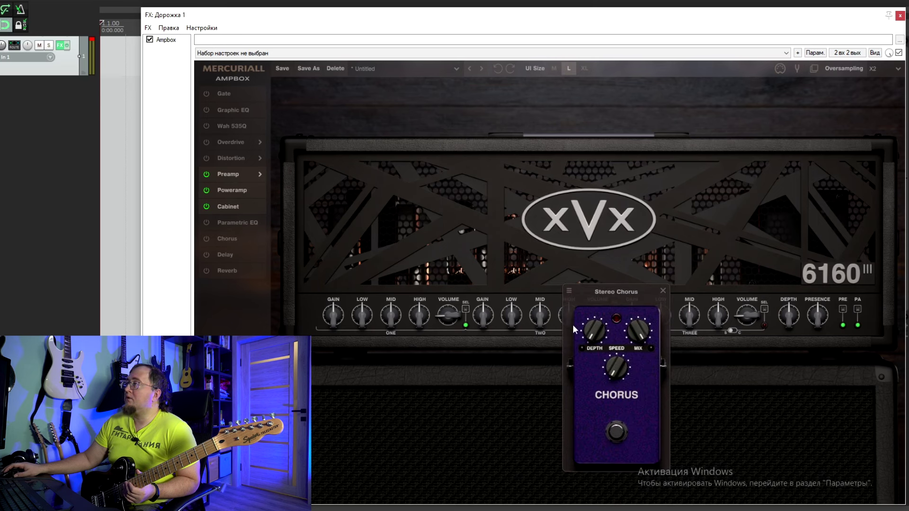
{"action": "left_click", "coordinate": [238, 256]}
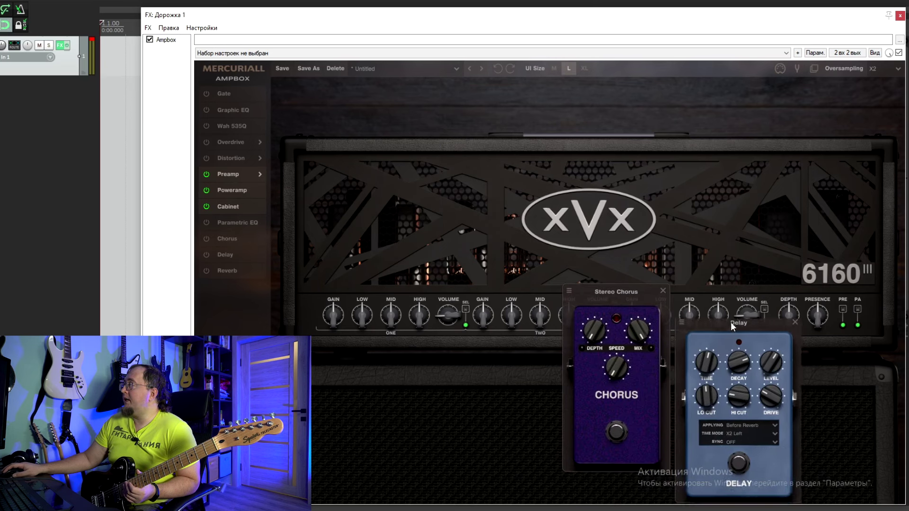
{"action": "left_click", "coordinate": [242, 271]}
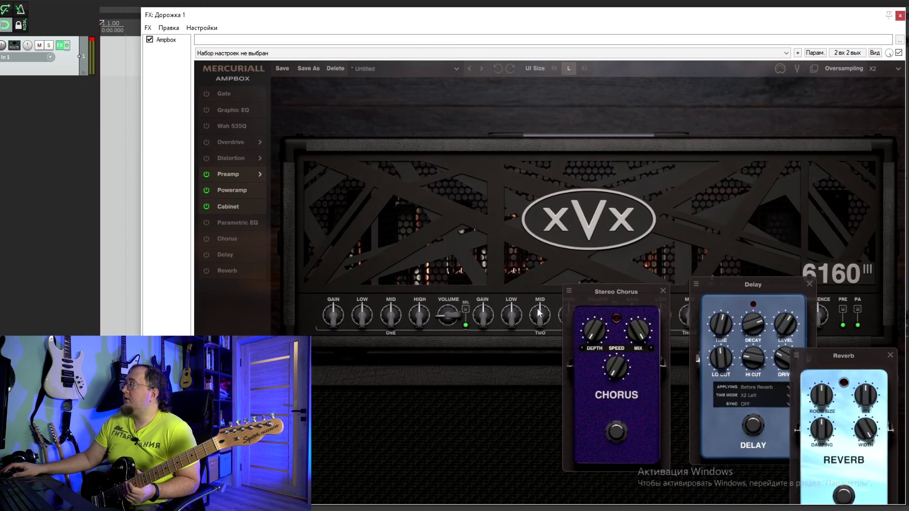
{"action": "left_click_drag", "start_coordinate": [854, 356], "coordinate": [507, 297]}
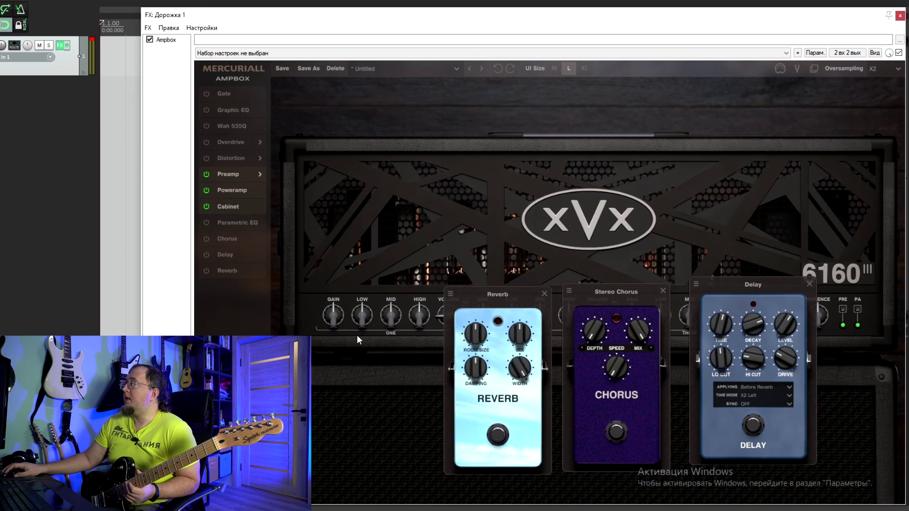
{"action": "left_click", "coordinate": [545, 294]}
{"action": "left_click", "coordinate": [663, 291]}
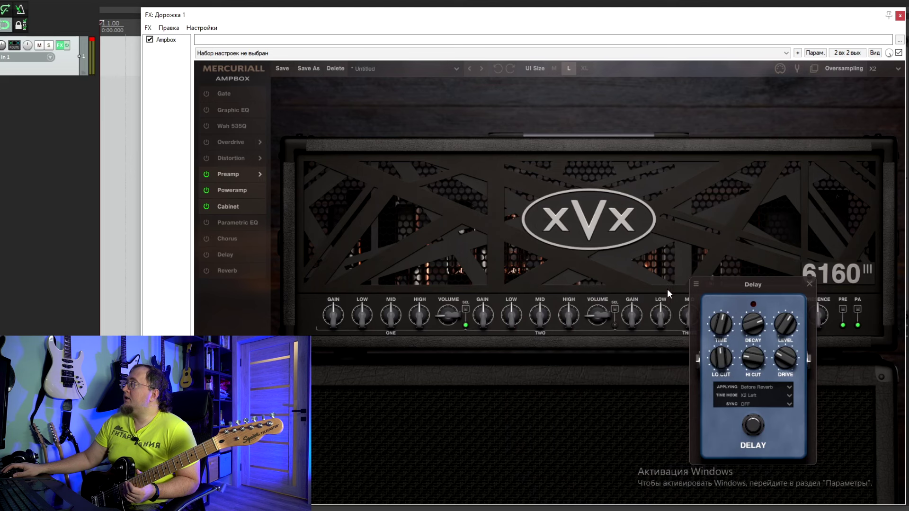
{"action": "left_click", "coordinate": [809, 284]}
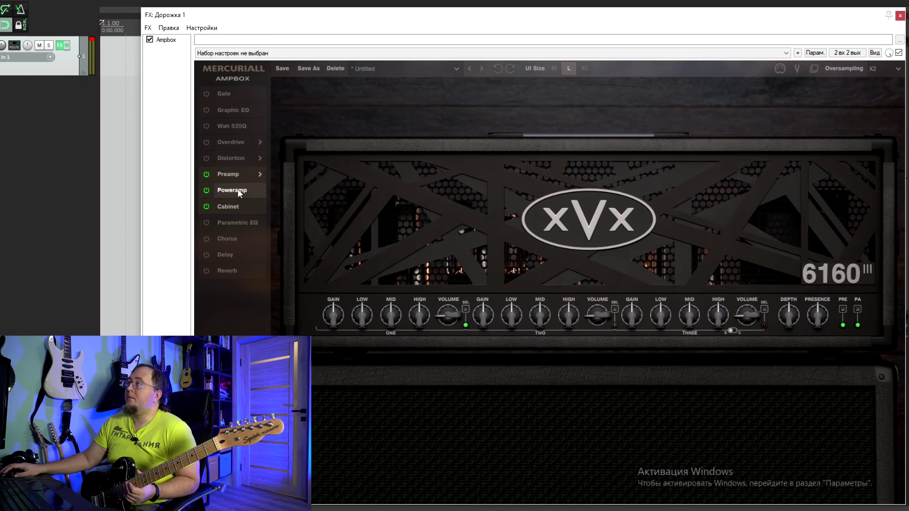
Switch the poweramp off and back on.
{"action": "left_click", "coordinate": [206, 190]}
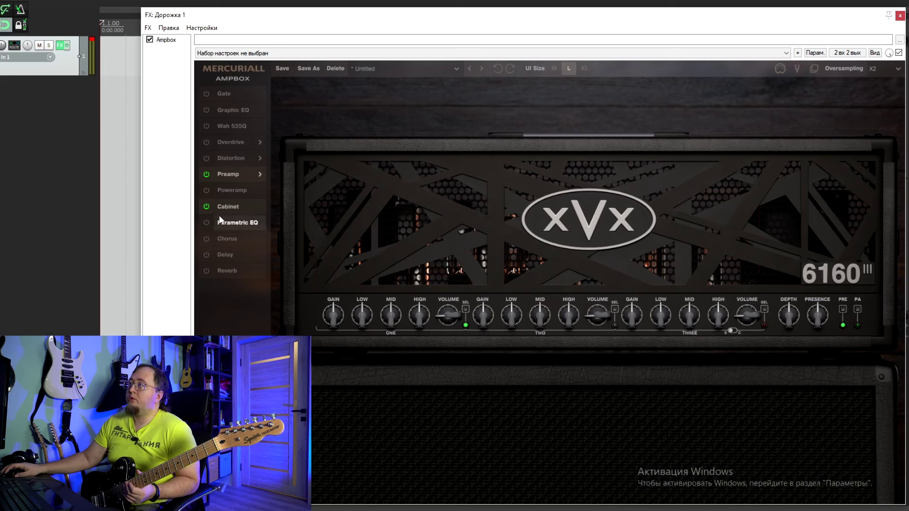
{"action": "left_click", "coordinate": [207, 190]}
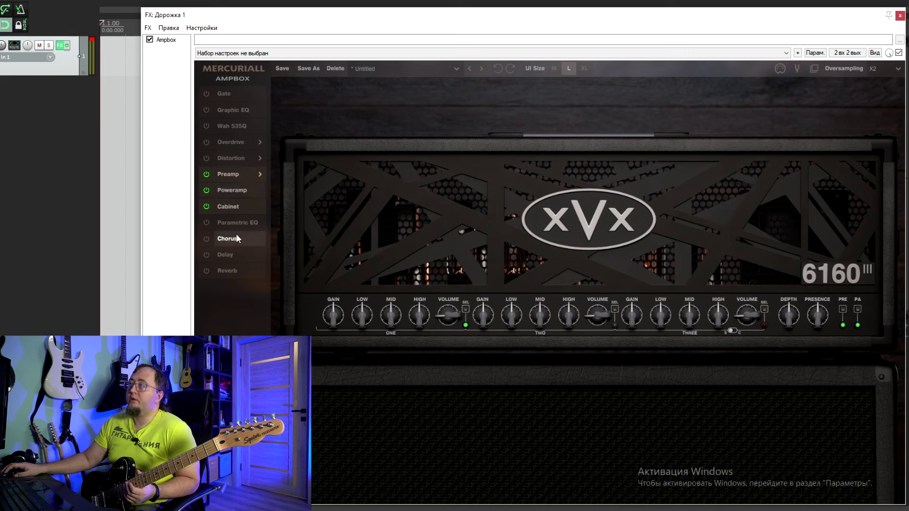
View the Cabinet's microphone choices for both mics and its list of cabinet models, keeping the current selections, and close it.
{"action": "left_click", "coordinate": [230, 206]}
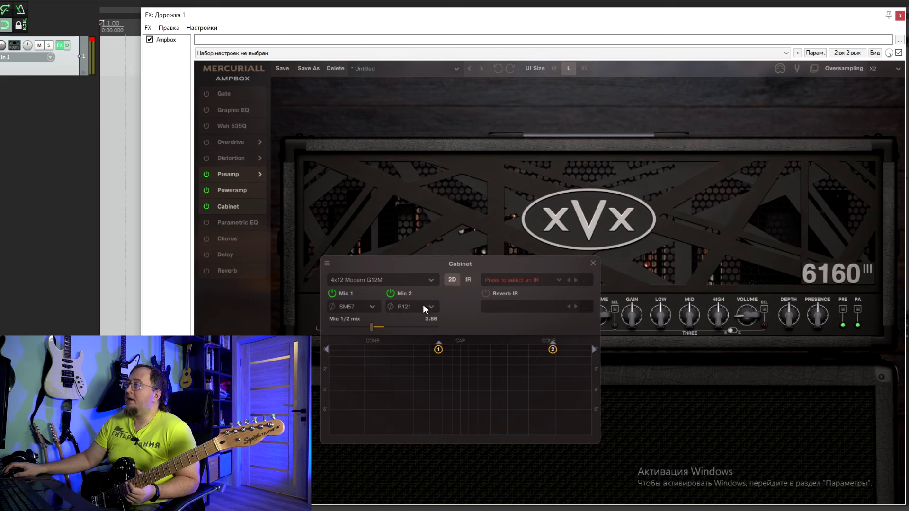
{"action": "left_click", "coordinate": [377, 305]}
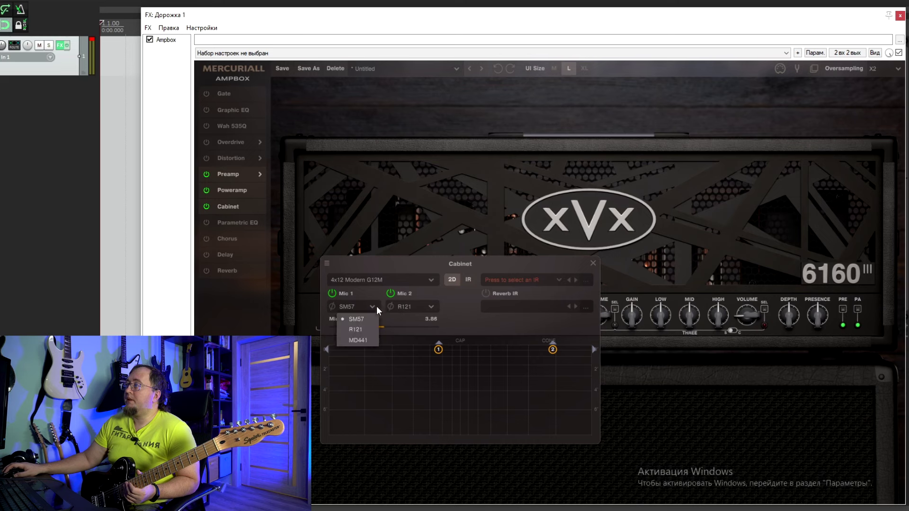
{"action": "left_click", "coordinate": [377, 306]}
{"action": "left_click", "coordinate": [431, 306]}
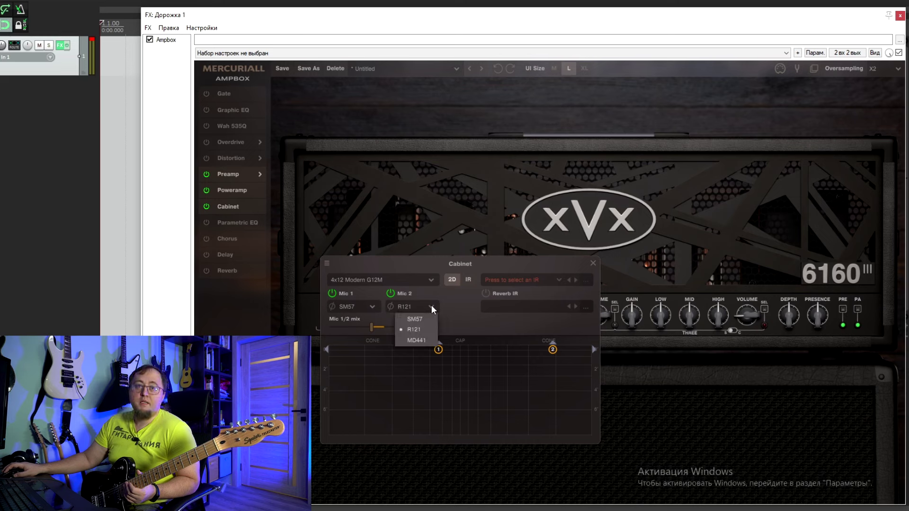
{"action": "left_click", "coordinate": [431, 305]}
{"action": "left_click", "coordinate": [433, 280]}
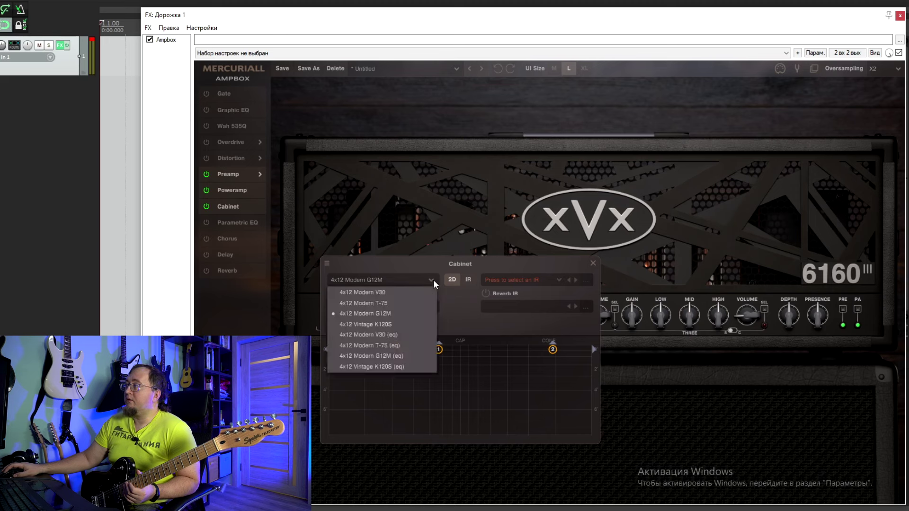
{"action": "left_click", "coordinate": [434, 280]}
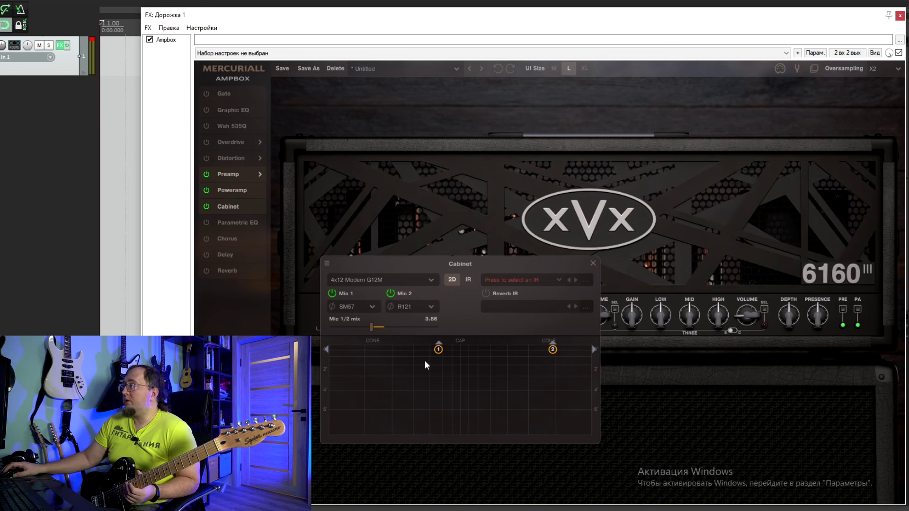
{"action": "left_click", "coordinate": [547, 261]}
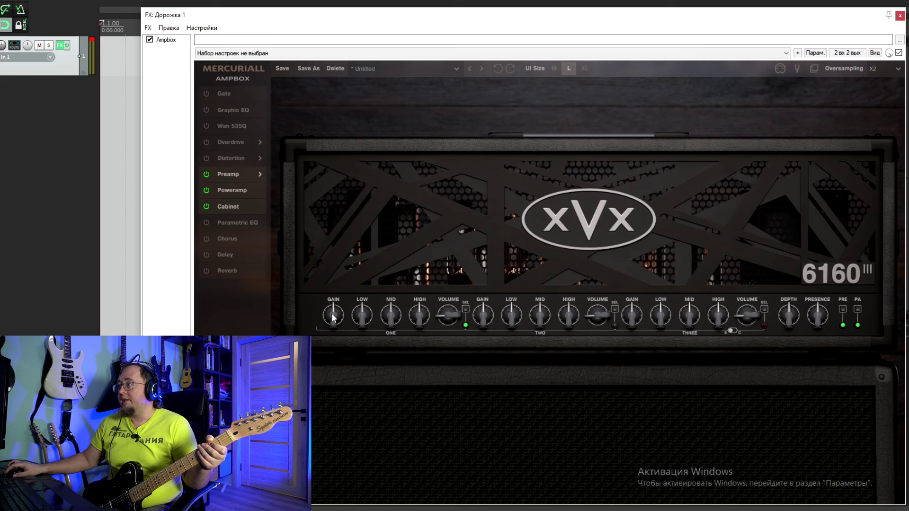
Dial in channel one by lowering its gain, raising its high, mid and low, and adjusting its volume.
{"action": "left_click_drag", "start_coordinate": [334, 316], "coordinate": [335, 356]}
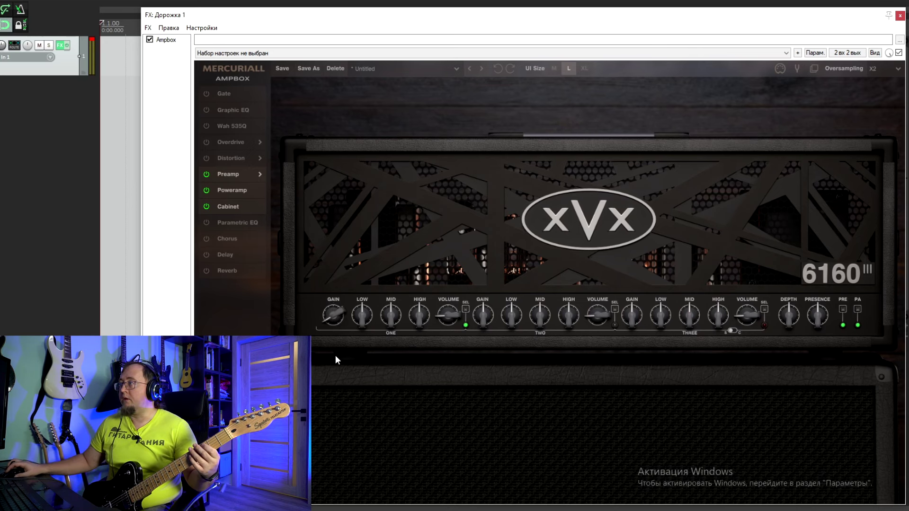
{"action": "left_click_drag", "start_coordinate": [336, 356], "coordinate": [336, 326]}
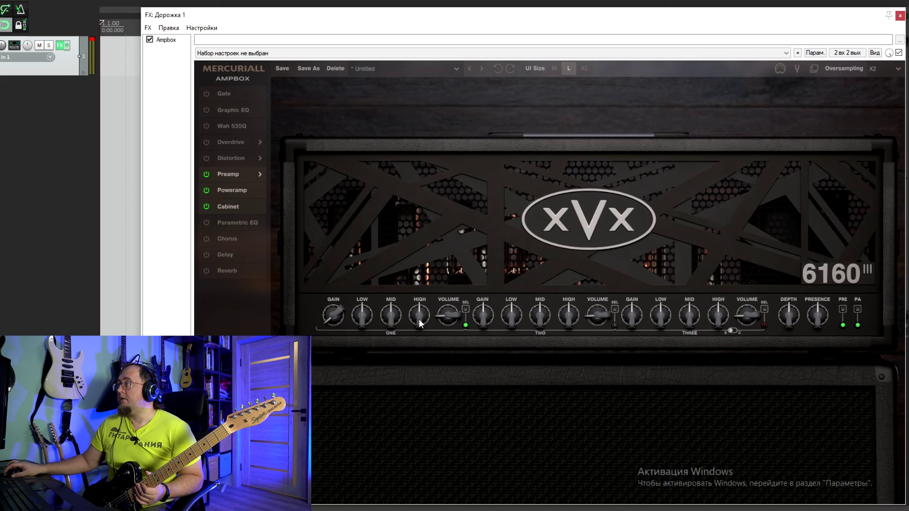
{"action": "left_click_drag", "start_coordinate": [419, 319], "coordinate": [410, 234]}
{"action": "left_click_drag", "start_coordinate": [394, 316], "coordinate": [379, 218]}
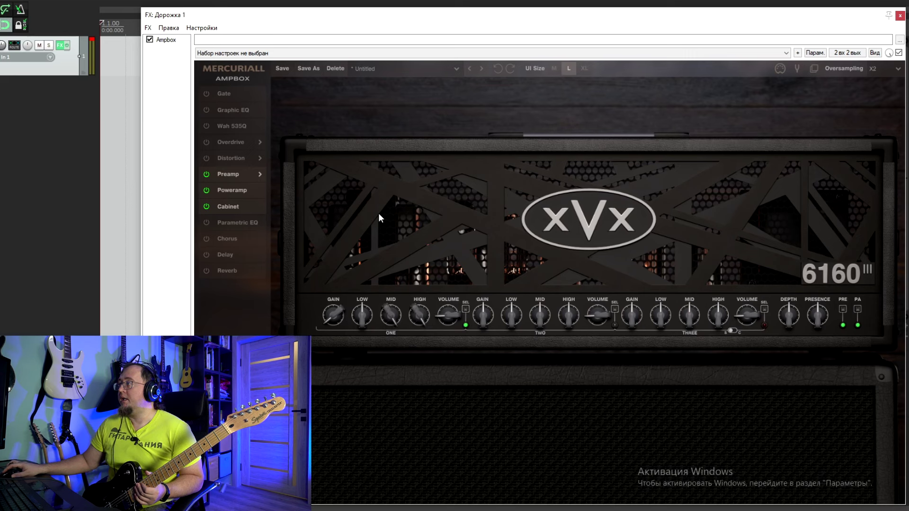
{"action": "left_click_drag", "start_coordinate": [362, 315], "coordinate": [364, 212]}
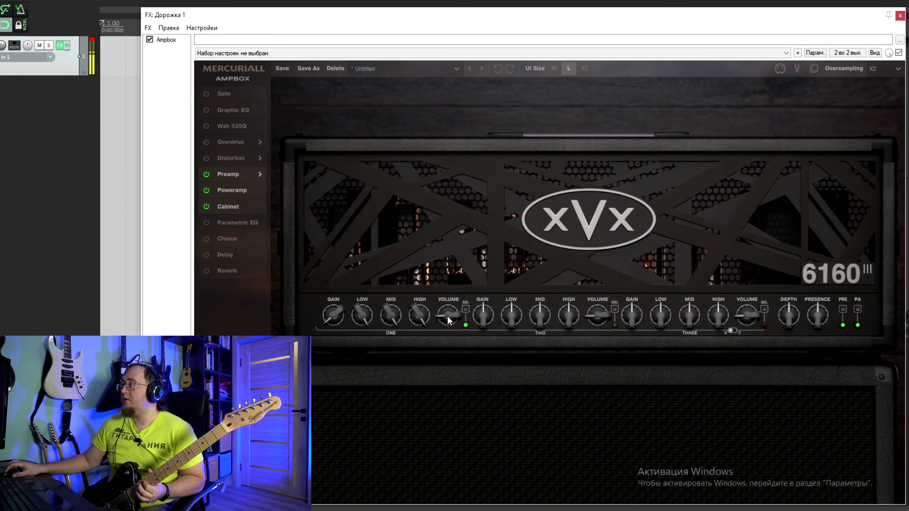
{"action": "left_click_drag", "start_coordinate": [447, 316], "coordinate": [450, 284]}
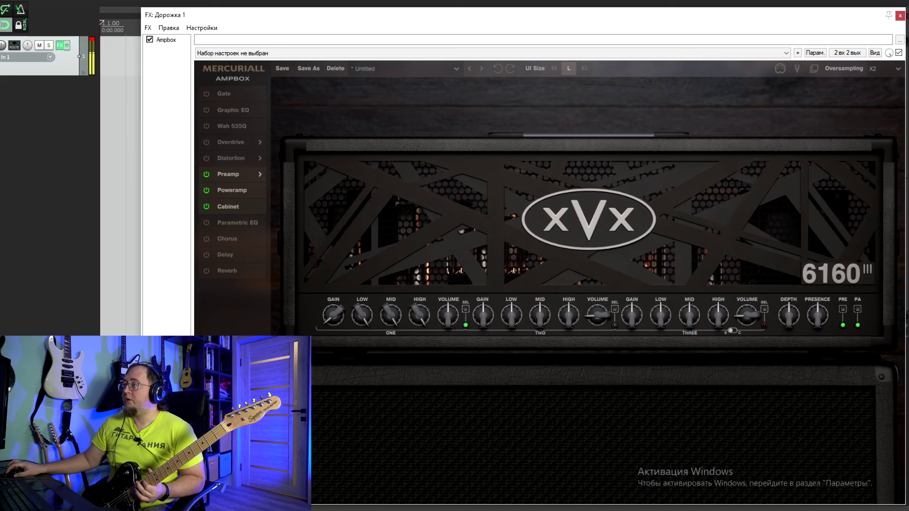
{"action": "left_click_drag", "start_coordinate": [448, 315], "coordinate": [444, 282]}
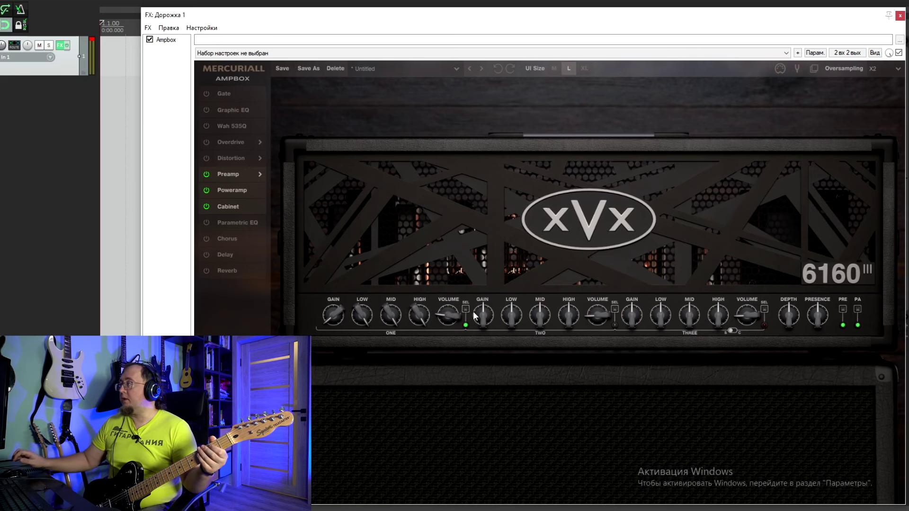
Switch the amp to channel two and open the Noise Gate, toggling it for comparison and leaving it on.
{"action": "left_click", "coordinate": [615, 309]}
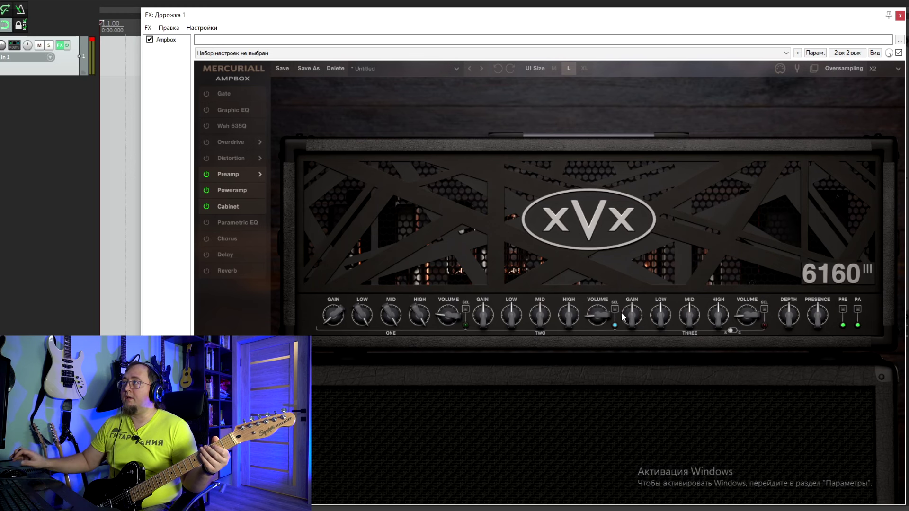
{"action": "left_click", "coordinate": [228, 95]}
{"action": "left_click", "coordinate": [338, 232]}
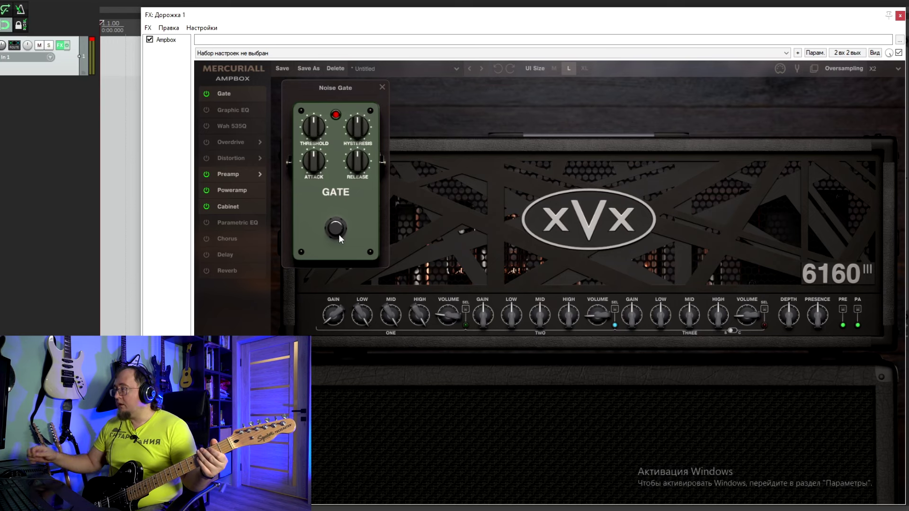
{"action": "left_click", "coordinate": [337, 229]}
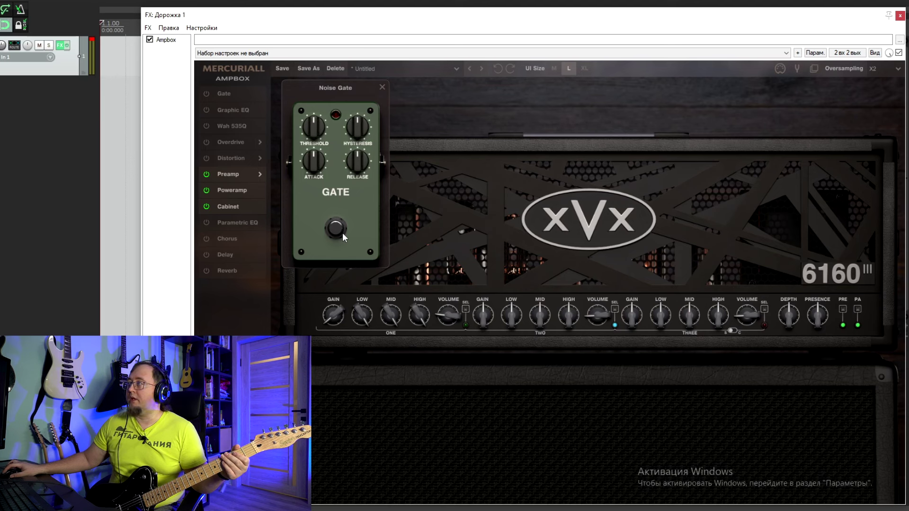
{"action": "left_click", "coordinate": [343, 232]}
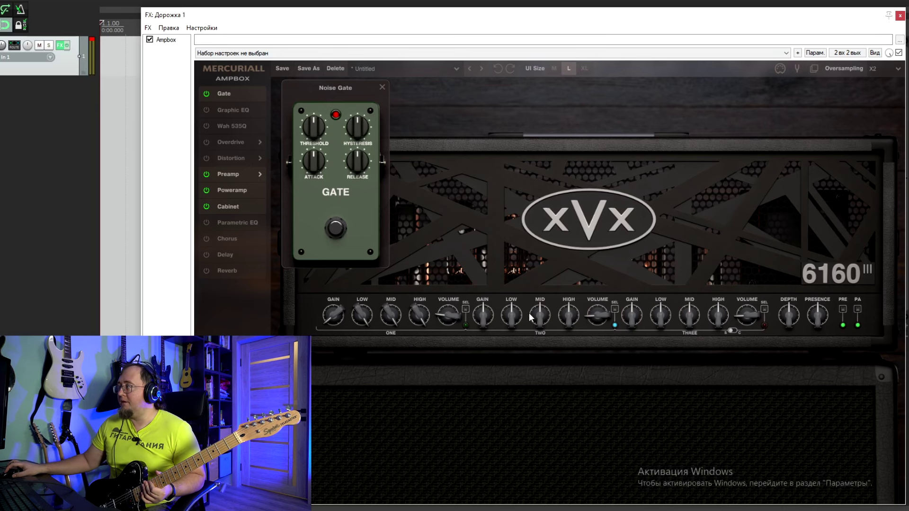
Lower channel two's gain, then switch on the Overdrive pedal as a TS-808 with its tone raised.
{"action": "scroll", "coordinate": [510, 322], "scroll_direction": "down", "scroll_amount": 2}
{"action": "scroll", "coordinate": [539, 311], "scroll_direction": "down", "scroll_amount": 4}
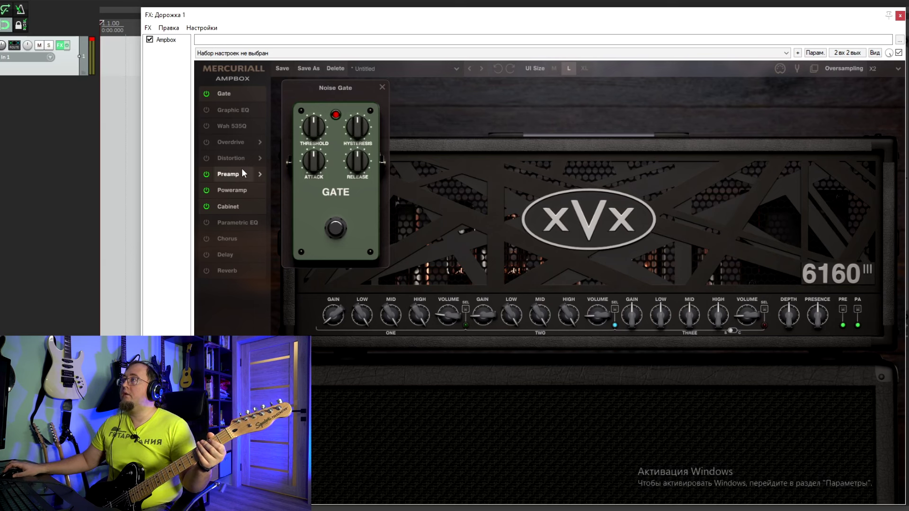
{"action": "left_click", "coordinate": [209, 145]}
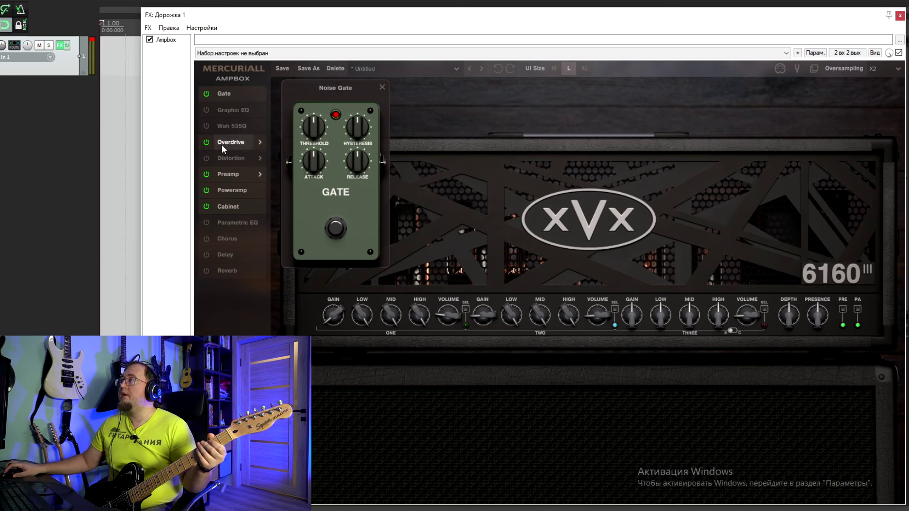
{"action": "left_click", "coordinate": [221, 144]}
{"action": "left_click", "coordinate": [261, 141]}
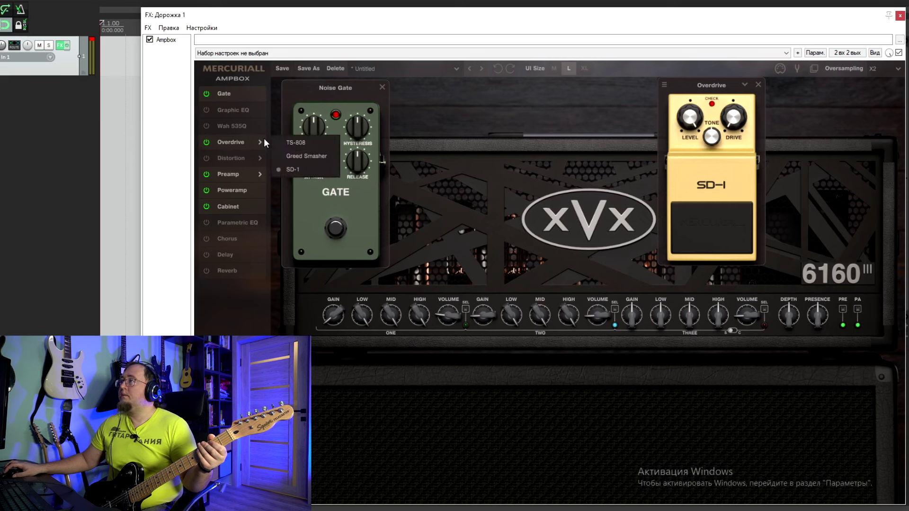
{"action": "left_click", "coordinate": [306, 143]}
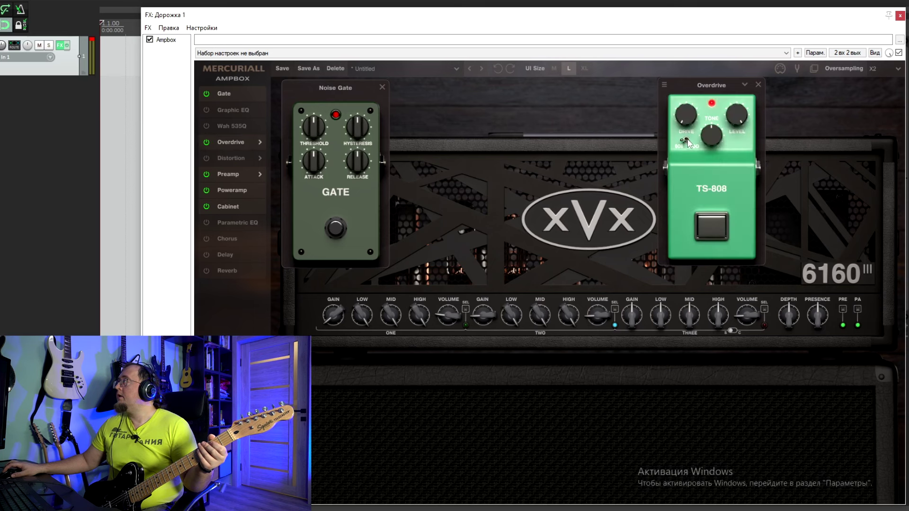
{"action": "left_click_drag", "start_coordinate": [712, 135], "coordinate": [717, 113]}
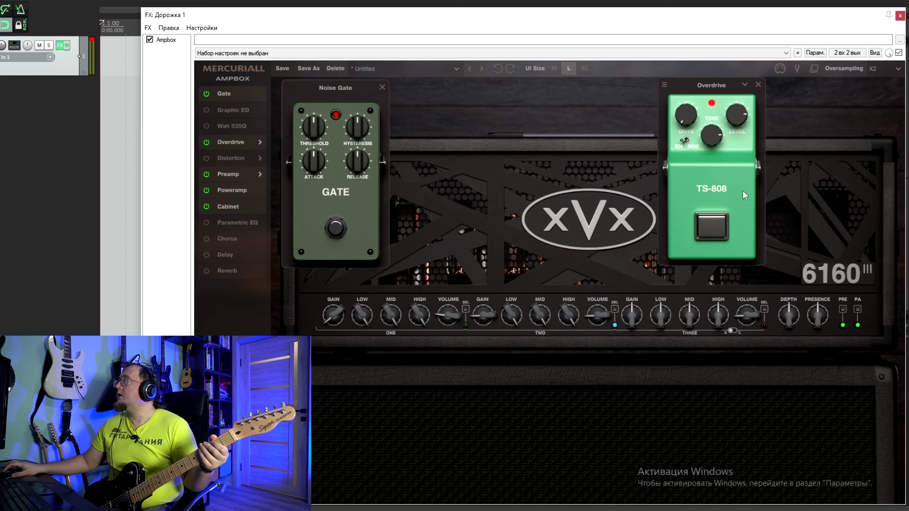
Toggle the TS-808 for comparison, close it switched off, and bring channel two's gain back up to the middle.
{"action": "left_click", "coordinate": [713, 229]}
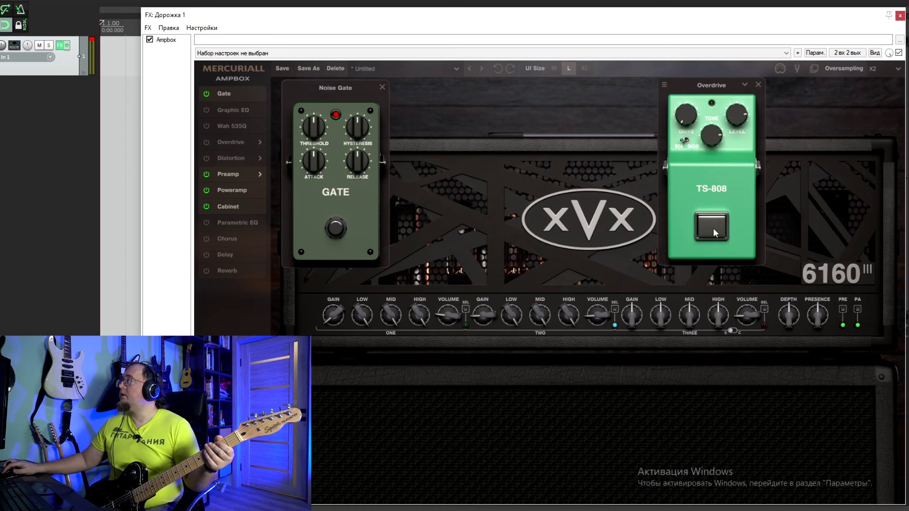
{"action": "left_click", "coordinate": [713, 229]}
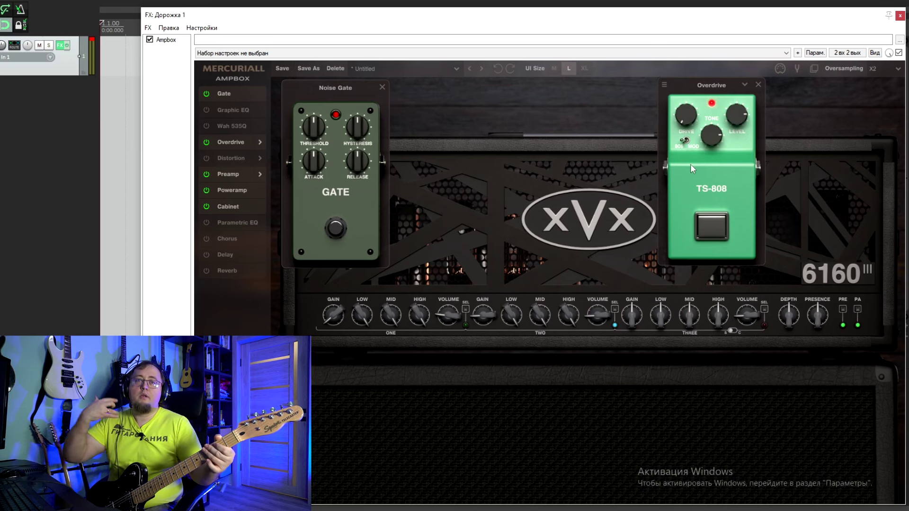
{"action": "left_click", "coordinate": [706, 226]}
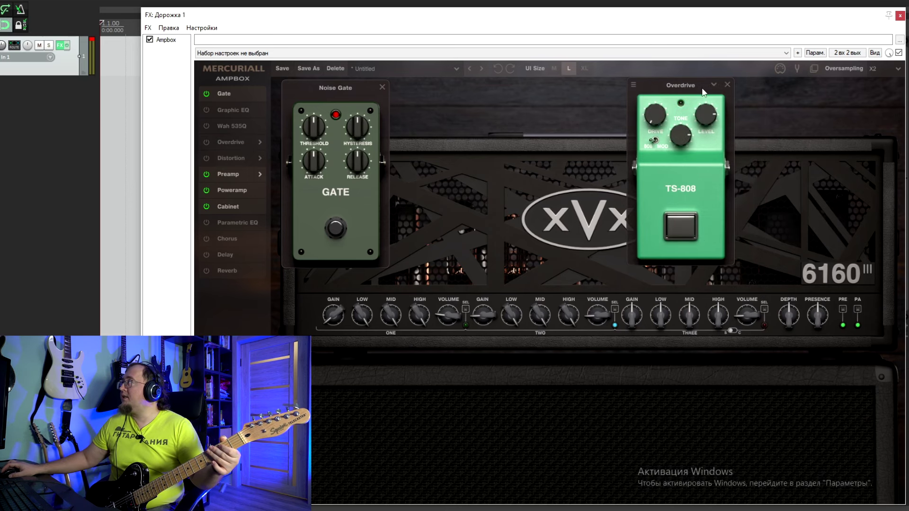
{"action": "left_click", "coordinate": [727, 85]}
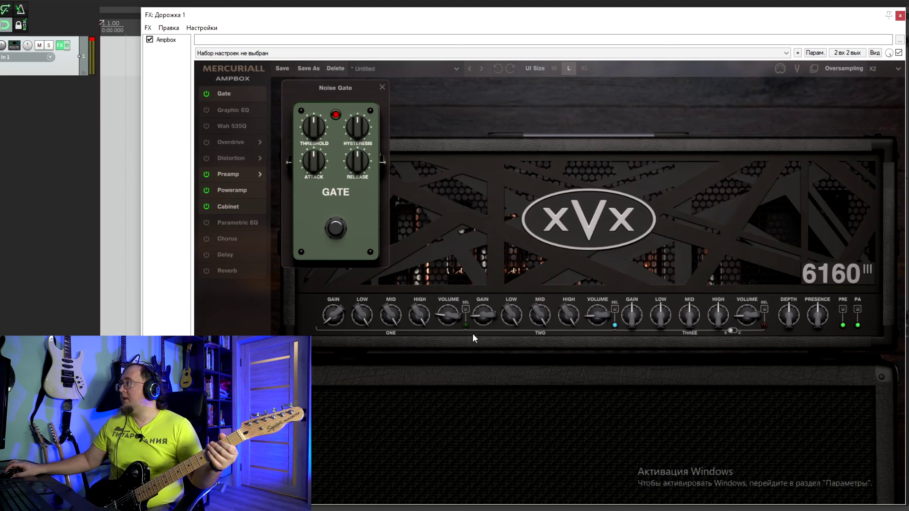
{"action": "scroll", "coordinate": [483, 315], "scroll_direction": "up", "scroll_amount": 5}
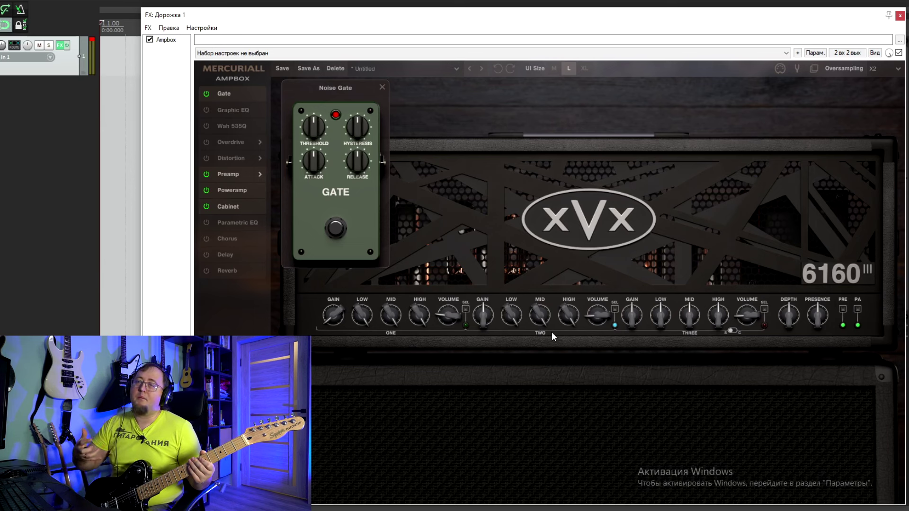
Select channel three, raise its low and mid, and adjust the amp's depth and presence.
{"action": "left_click", "coordinate": [765, 311]}
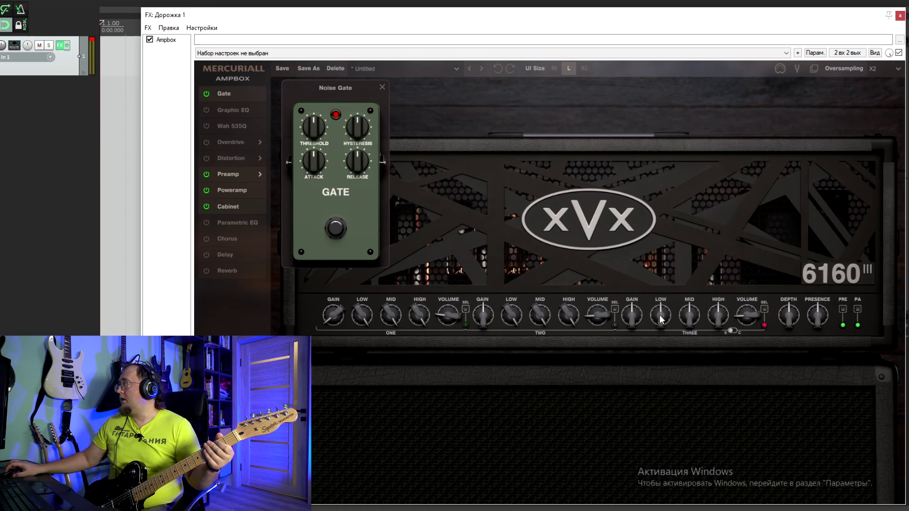
{"action": "left_click_drag", "start_coordinate": [660, 314], "coordinate": [665, 257]}
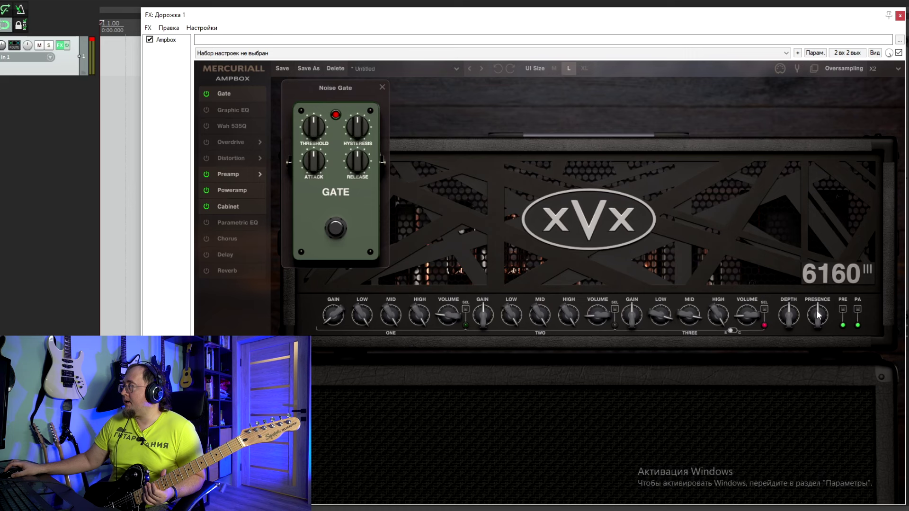
{"action": "left_click_drag", "start_coordinate": [785, 308], "coordinate": [788, 320]}
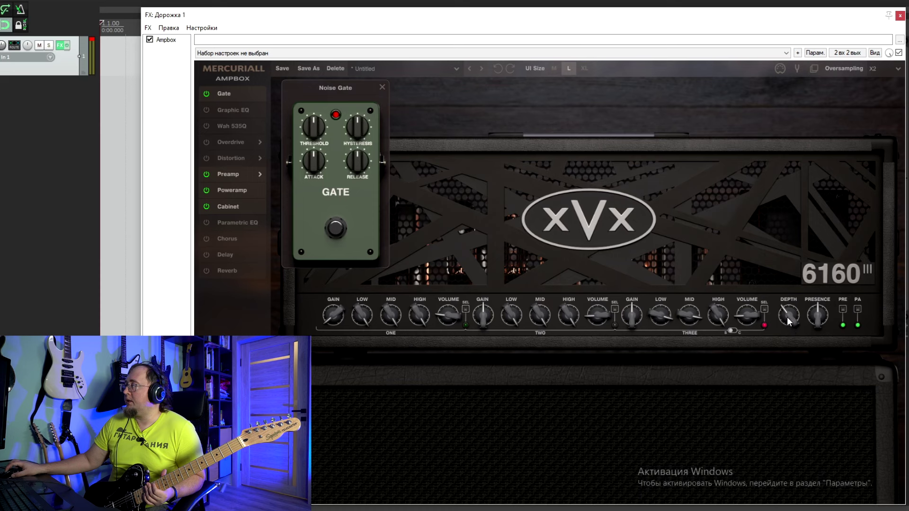
{"action": "left_click_drag", "start_coordinate": [818, 322], "coordinate": [819, 308]}
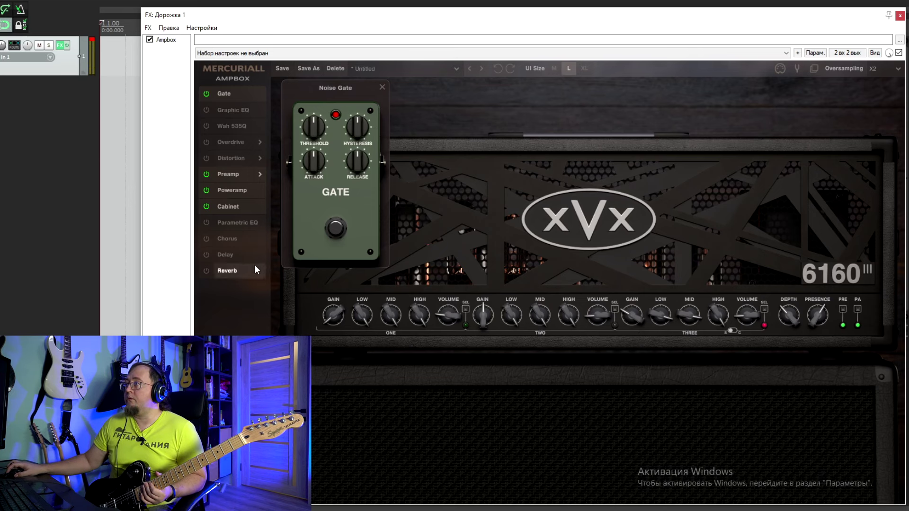
Open the Delay and Reverb pedals, switch both on, and lower the reverb's mix.
{"action": "left_click", "coordinate": [226, 256]}
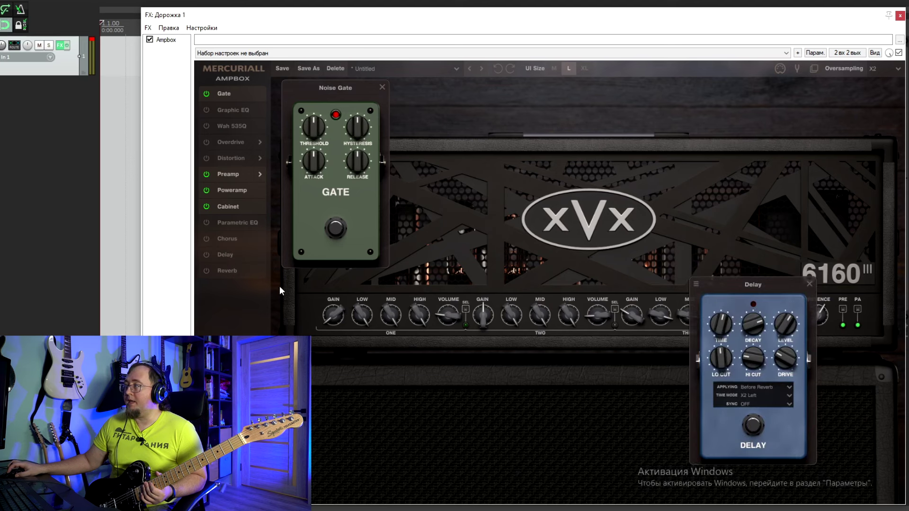
{"action": "left_click", "coordinate": [207, 255]}
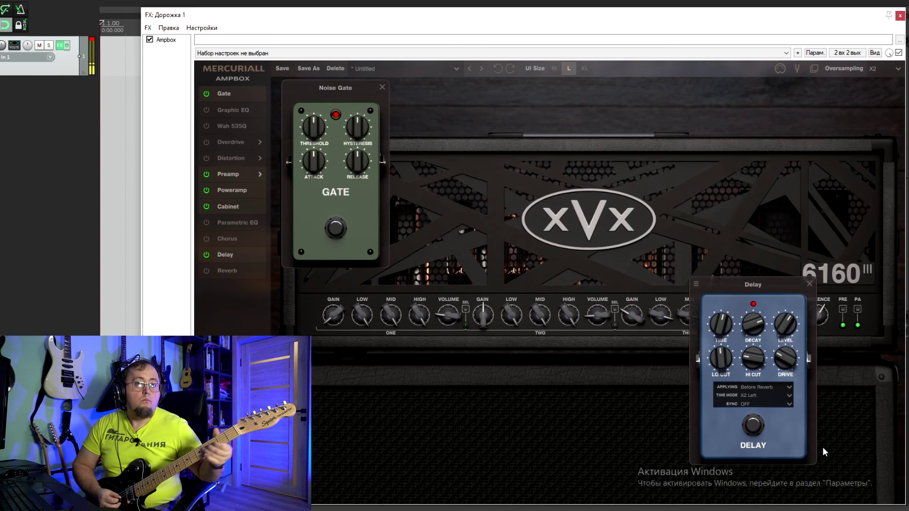
{"action": "left_click", "coordinate": [207, 271]}
{"action": "left_click", "coordinate": [232, 270]}
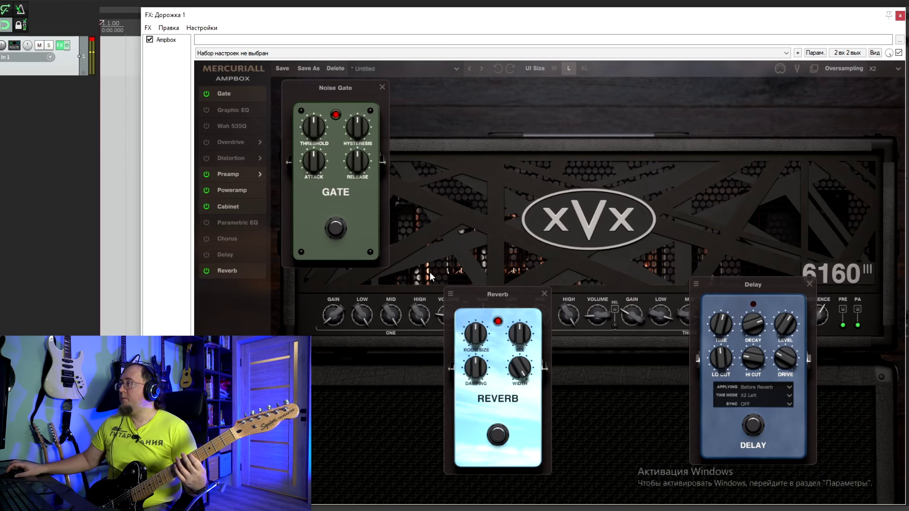
{"action": "left_click_drag", "start_coordinate": [519, 334], "coordinate": [516, 358]}
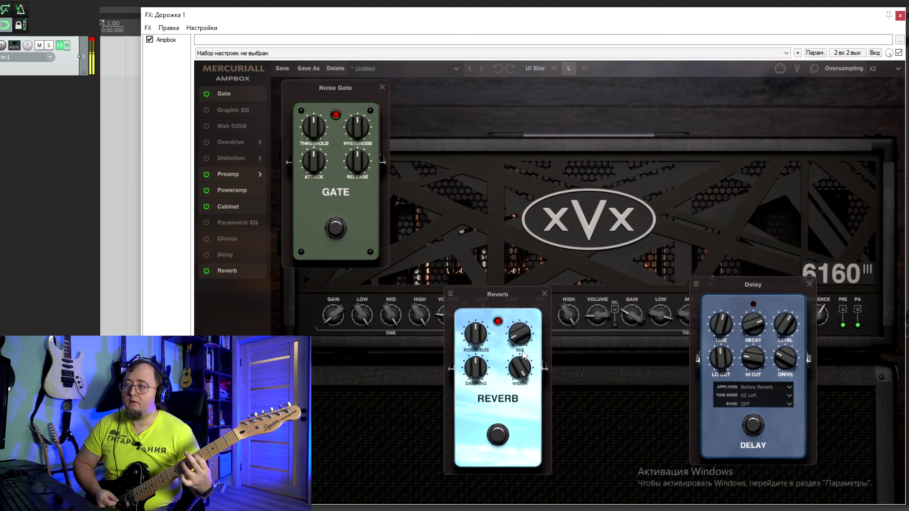
{"action": "left_click", "coordinate": [753, 426]}
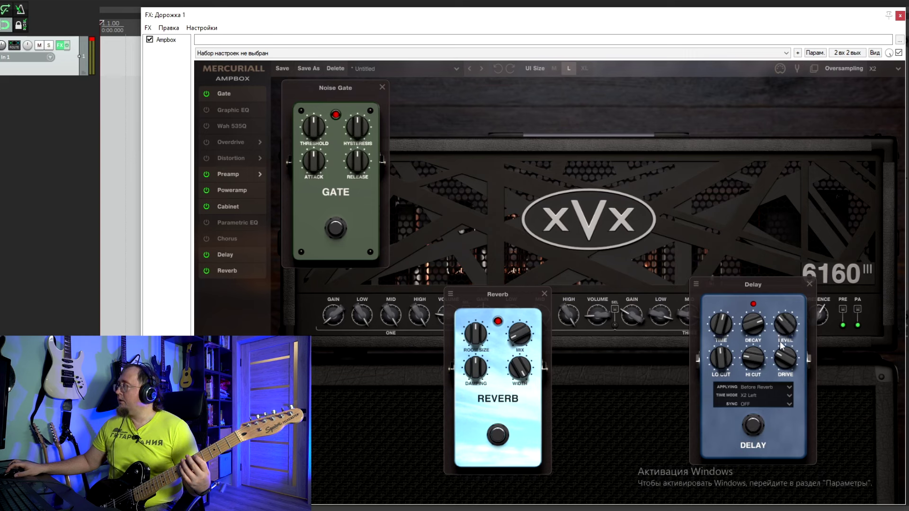
Adjust the delay's level and move the Delay and Reverb pedals up, clear of the amp's controls.
{"action": "left_click_drag", "start_coordinate": [782, 345], "coordinate": [781, 336]}
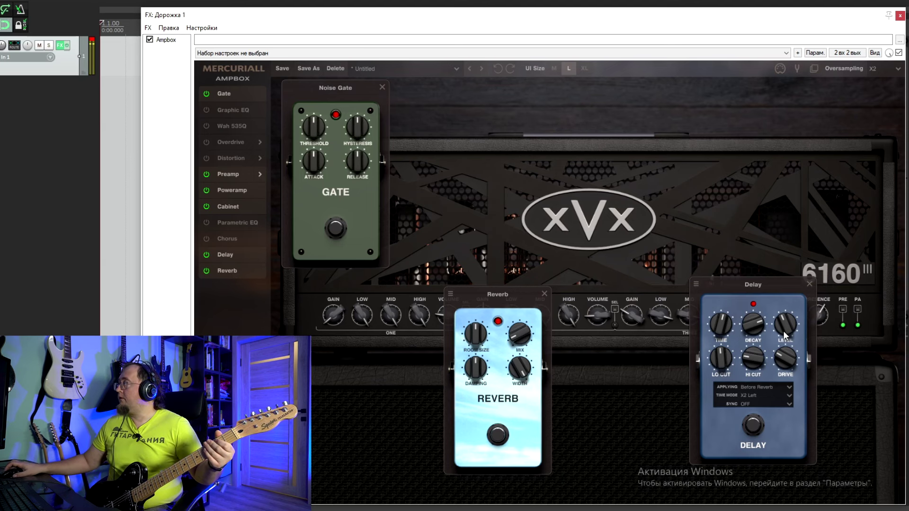
{"action": "left_click_drag", "start_coordinate": [738, 284], "coordinate": [680, 294]}
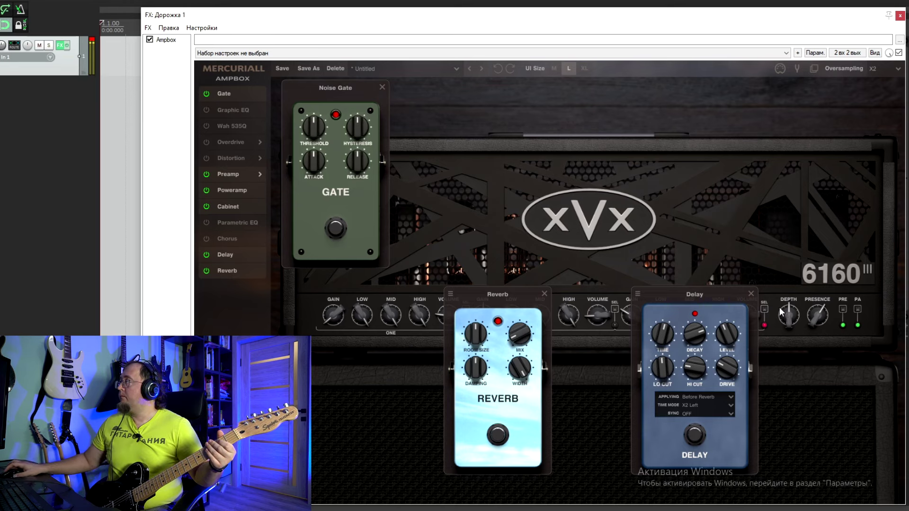
{"action": "left_click_drag", "start_coordinate": [680, 292], "coordinate": [593, 98]}
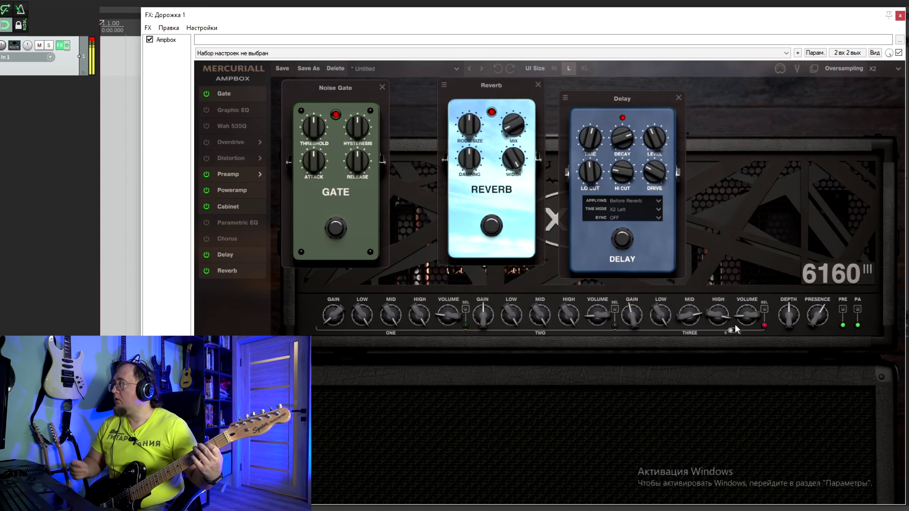
Flip the small toggle switch below channel three's high and volume knobs.
{"action": "left_click", "coordinate": [732, 332]}
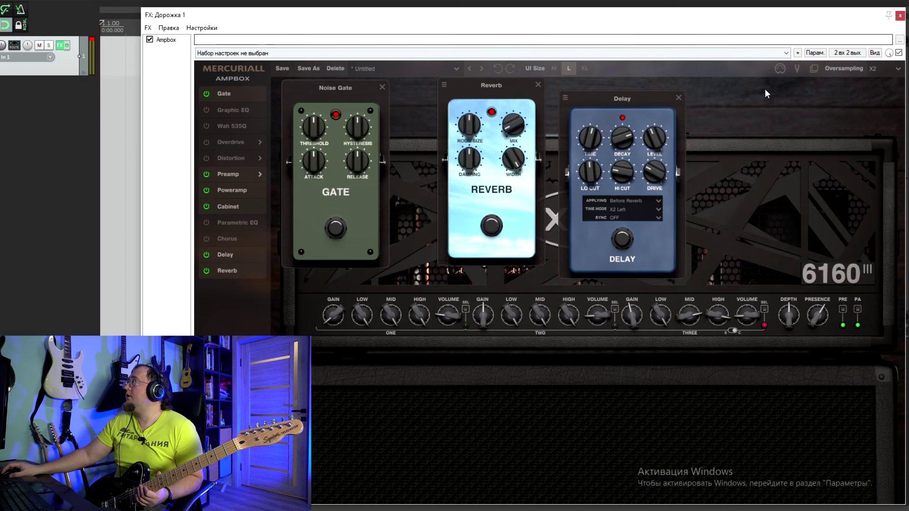
Show the Oversampling choices None, X2, X4 and X8, and close them keeping X2.
{"action": "left_click", "coordinate": [874, 69]}
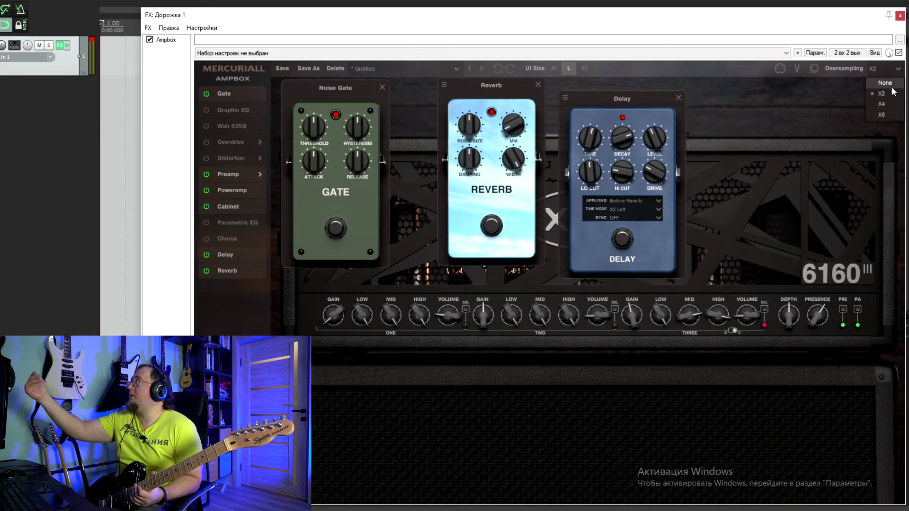
{"action": "left_click", "coordinate": [841, 79]}
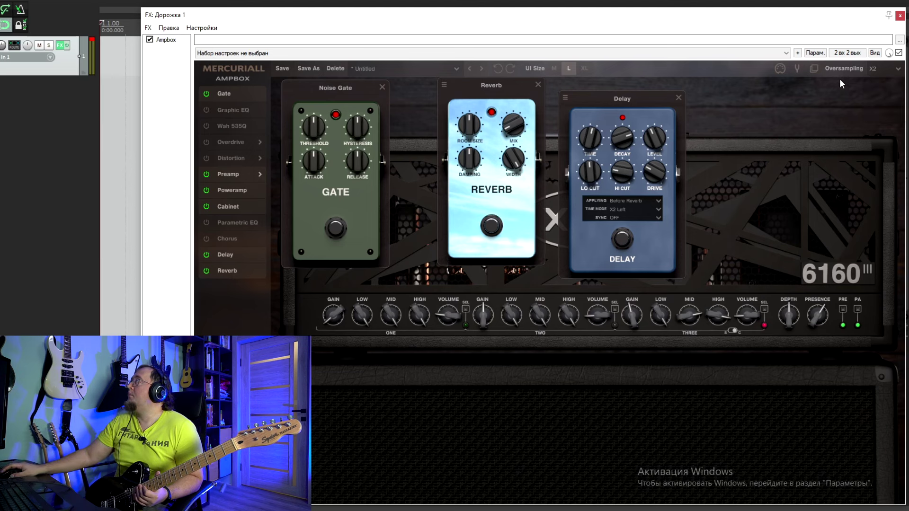
{"action": "left_click", "coordinate": [899, 70]}
{"action": "left_click", "coordinate": [840, 78]}
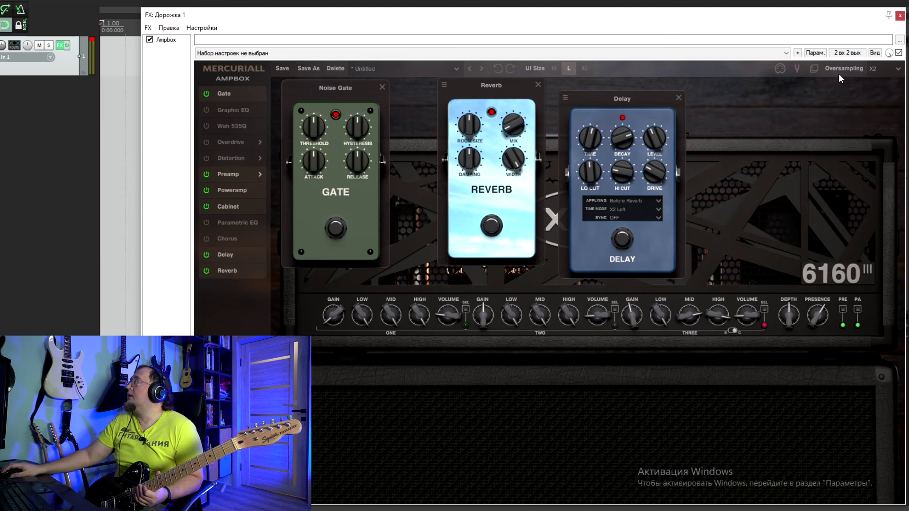
Hide and show all open pedal windows several times, ending with them shown over the amp.
{"action": "left_click", "coordinate": [814, 68]}
{"action": "left_click", "coordinate": [813, 69]}
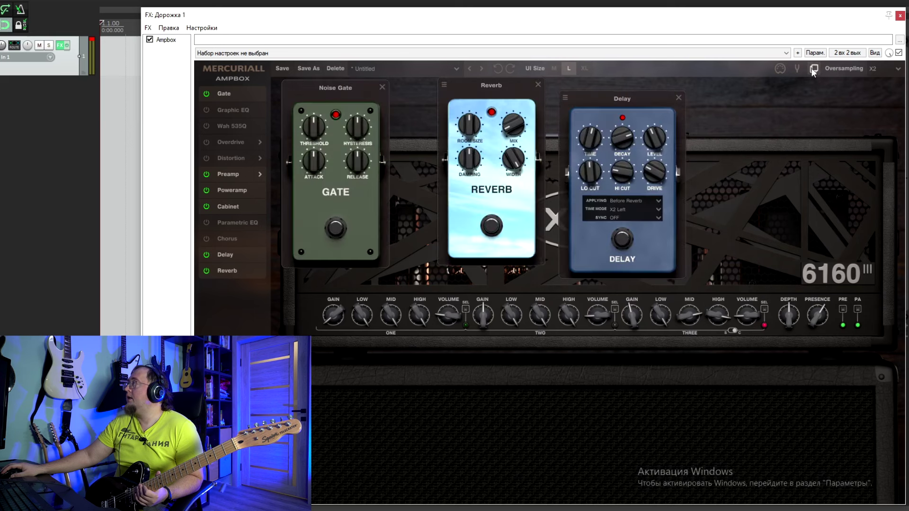
{"action": "left_click", "coordinate": [813, 69]}
{"action": "left_click", "coordinate": [813, 69]}
{"action": "left_click", "coordinate": [813, 70]}
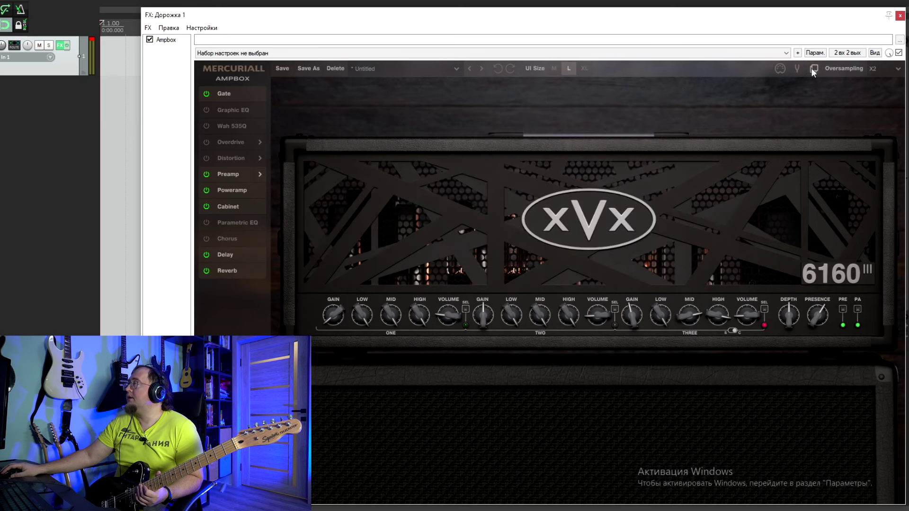
{"action": "left_click", "coordinate": [813, 69]}
Show the built-in tuner, followed by the MIDI Control window, and close both.
{"action": "left_click", "coordinate": [797, 70]}
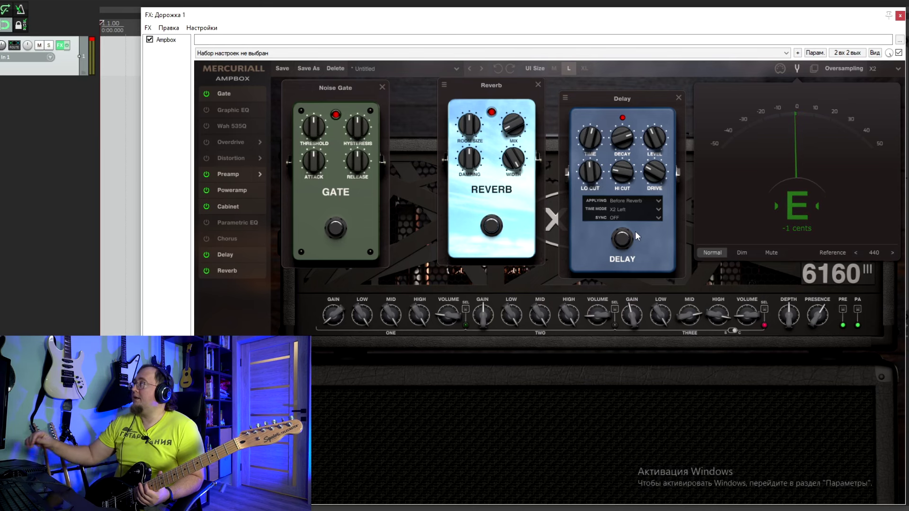
{"action": "left_click", "coordinate": [780, 69]}
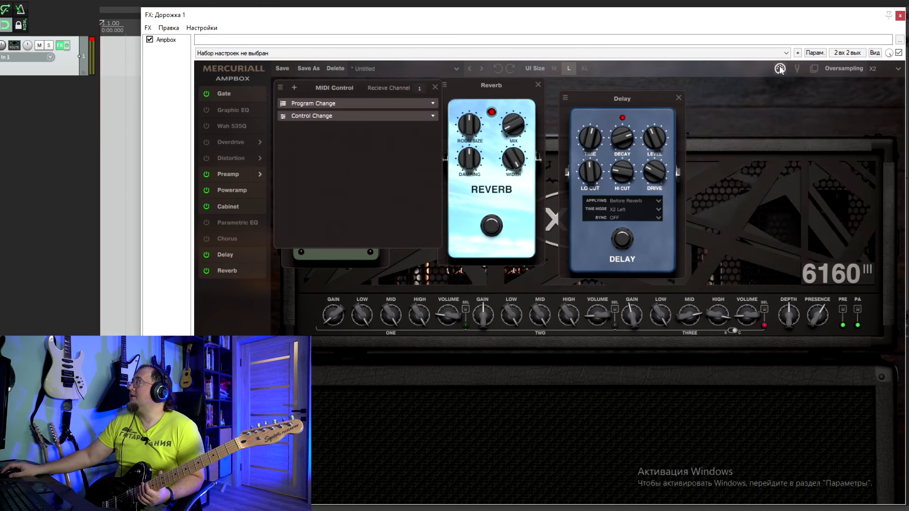
{"action": "left_click", "coordinate": [780, 69]}
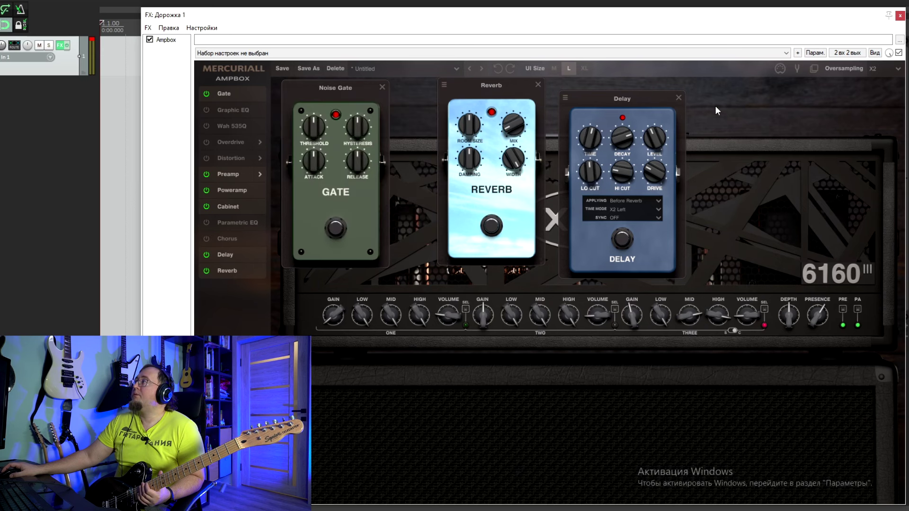
Try the XL interface size, reduce it through L to M, and reposition the plugin window so its title bar is accessible.
{"action": "left_click", "coordinate": [583, 68]}
{"action": "left_click", "coordinate": [495, 39]}
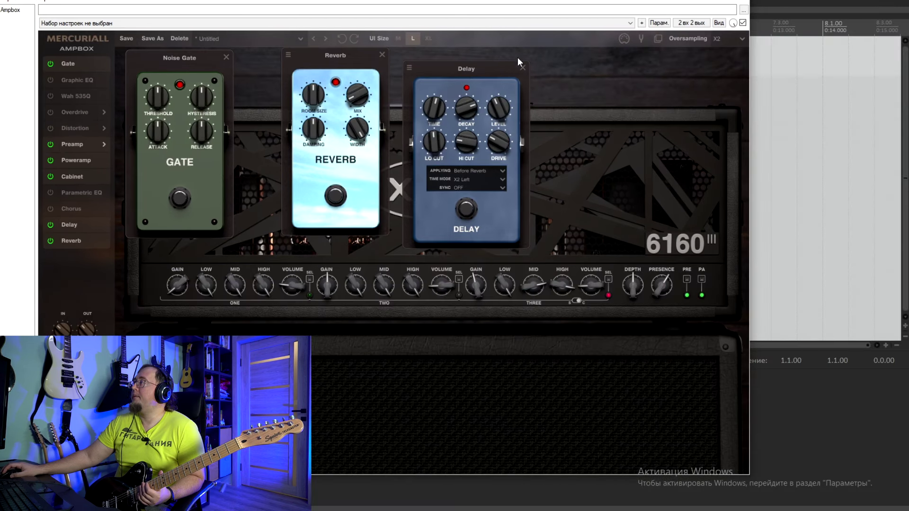
{"action": "left_click", "coordinate": [396, 39]}
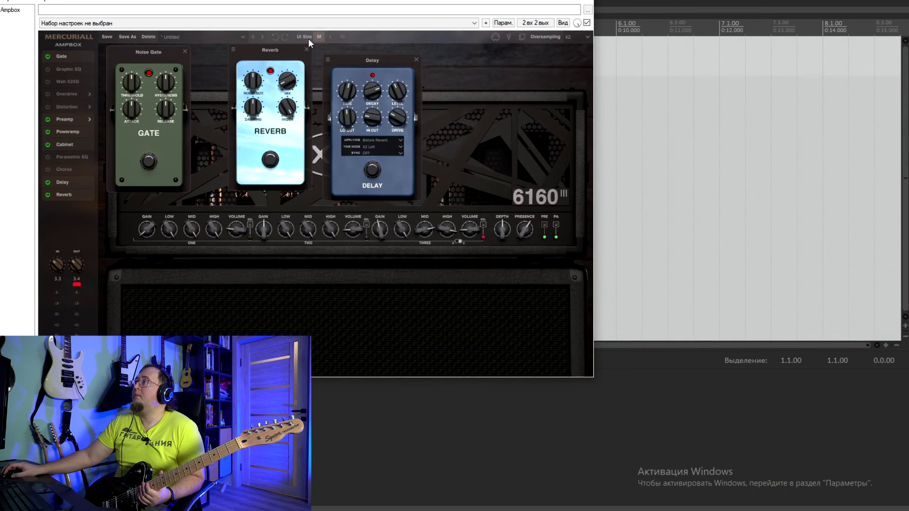
{"action": "left_click", "coordinate": [302, 27]}
{"action": "key", "text": "Escape"}
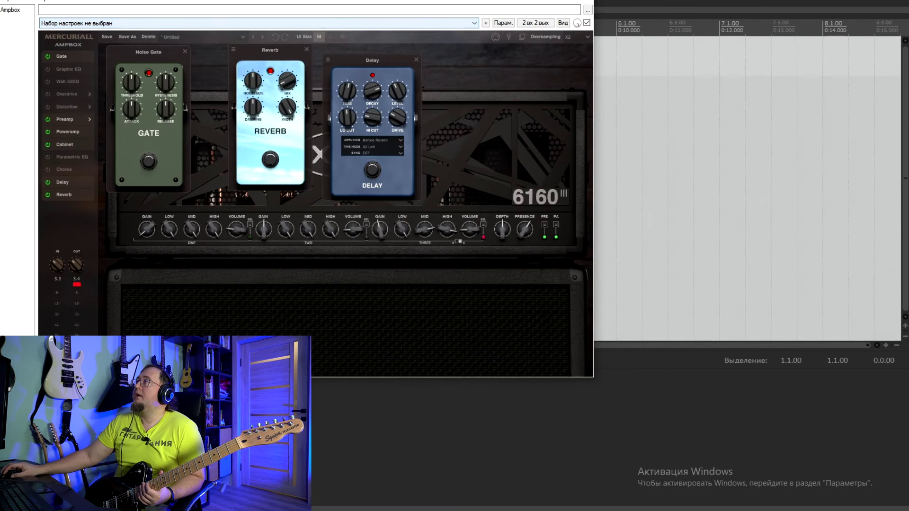
{"action": "left_click_drag", "start_coordinate": [410, 43], "coordinate": [411, 44]}
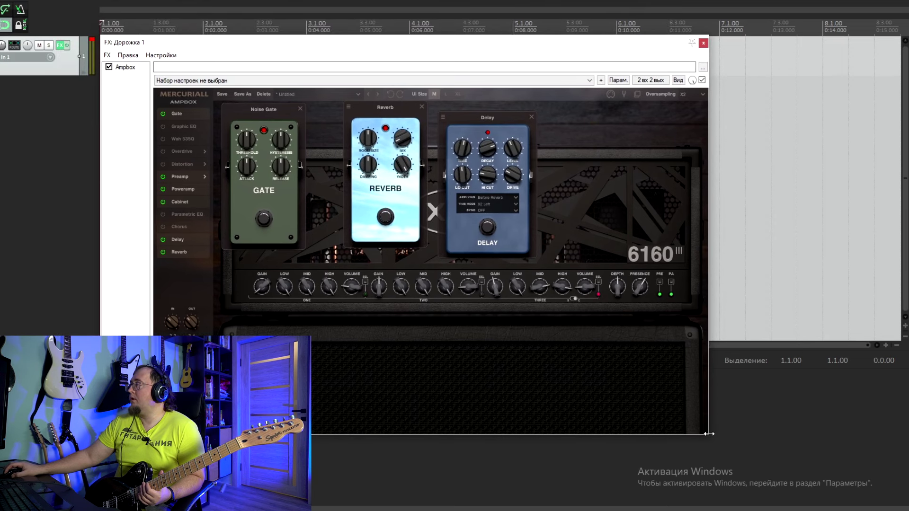
{"action": "left_click_drag", "start_coordinate": [710, 436], "coordinate": [680, 418]}
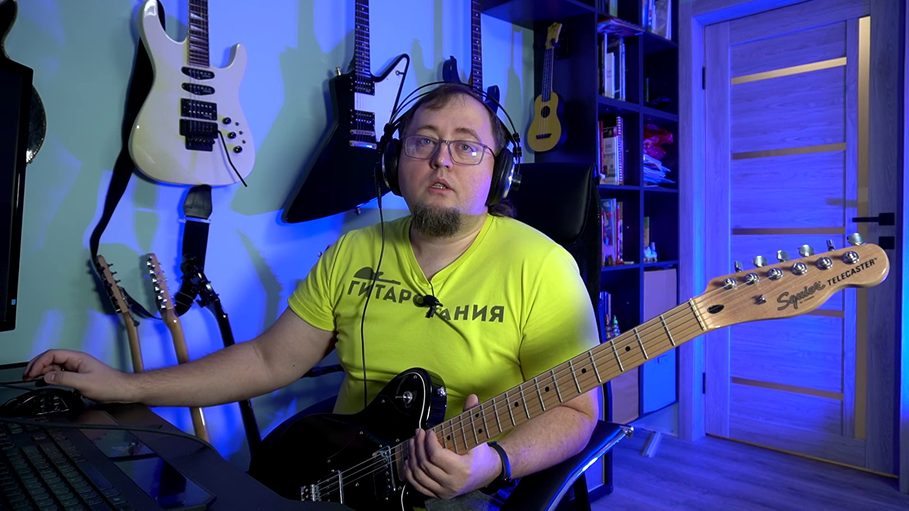